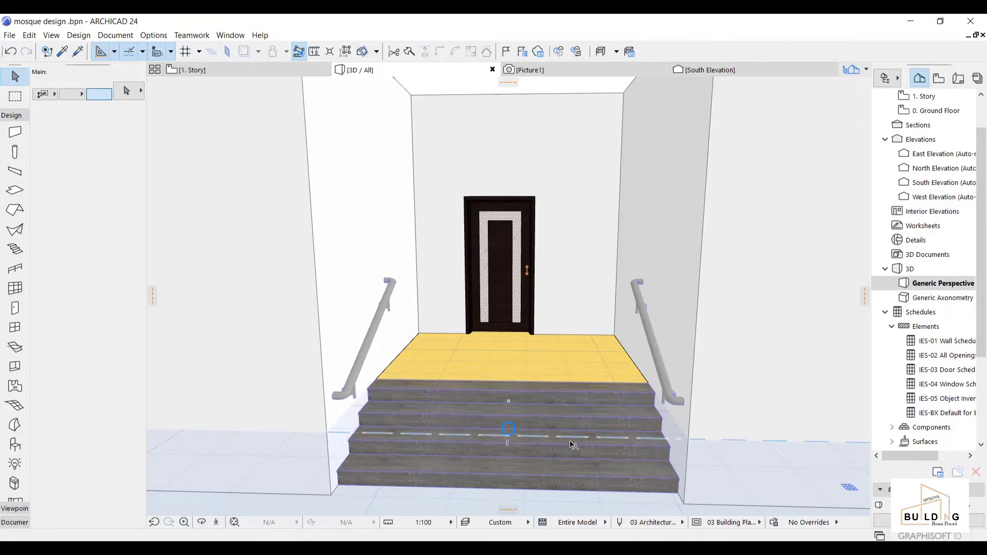
- Zoom around the door in 3D, then switch to the 1. Story floor plan with F2
scroll(541, 334, up, 5)
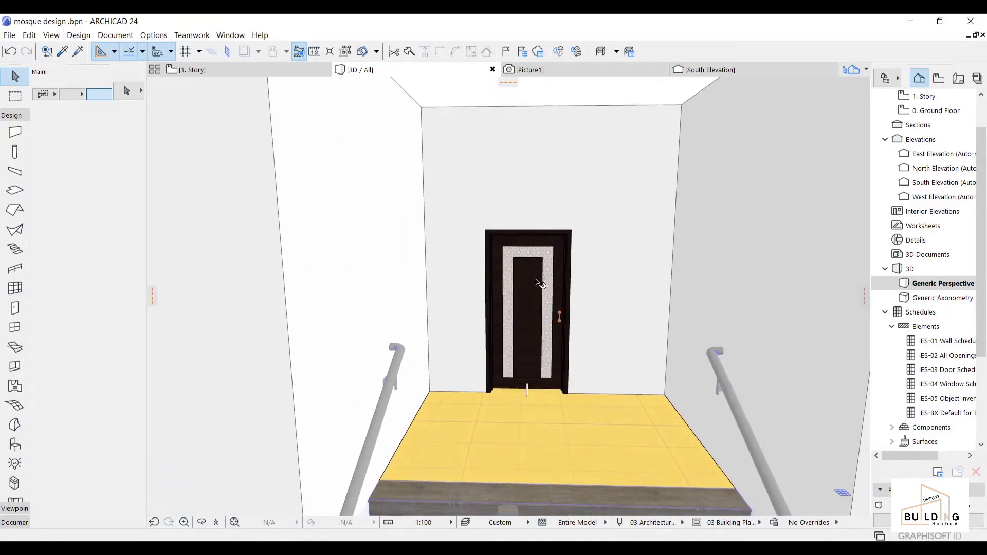
scroll(546, 376, down, 3)
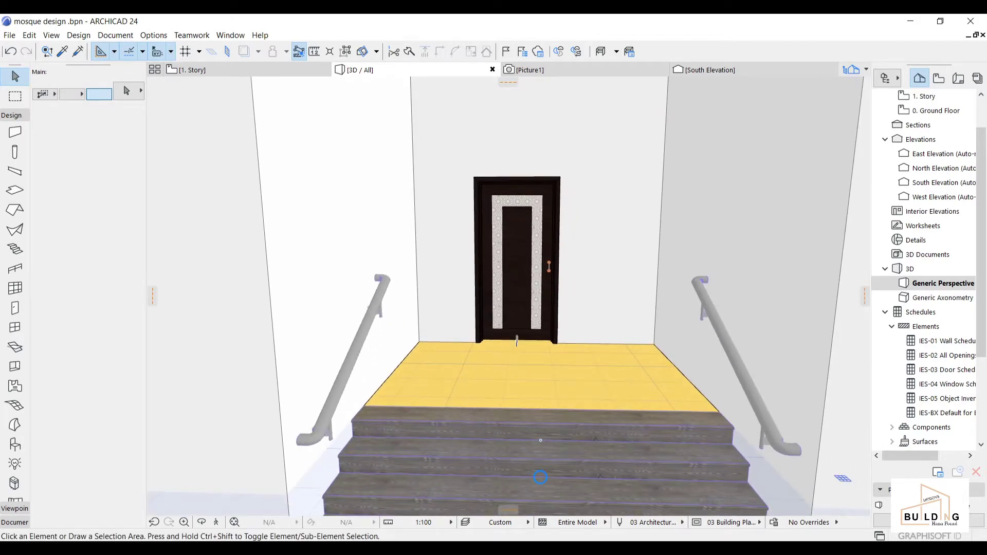
key(F2)
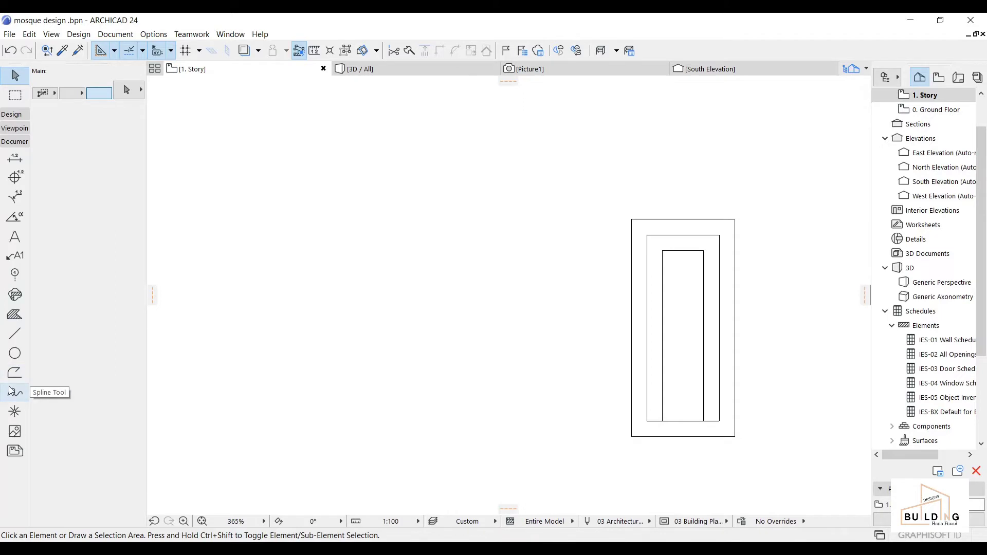
- Draw the door outline's 1000-long top edge and 2100-long right edge with the Line tool
click(15, 333)
scroll(370, 247, up, 2)
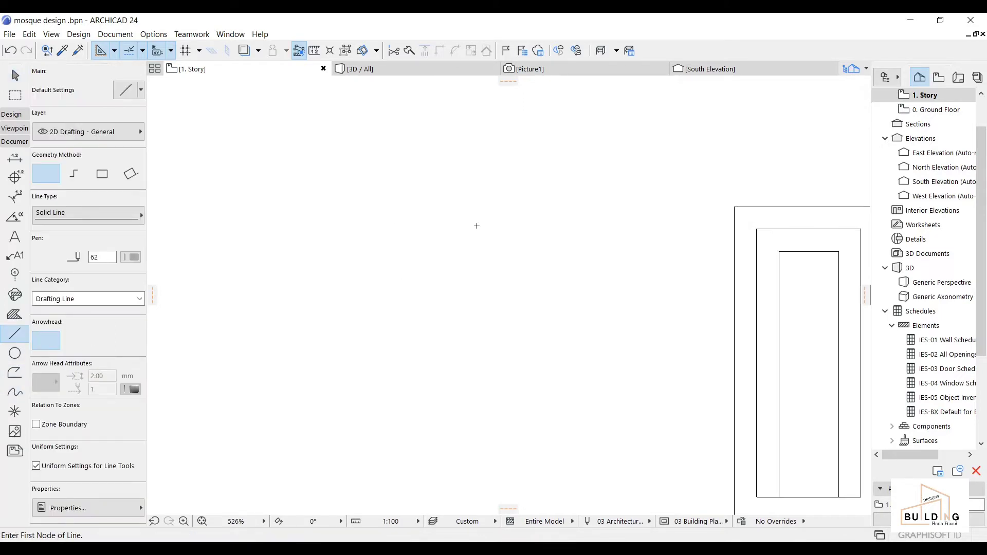
click(362, 228)
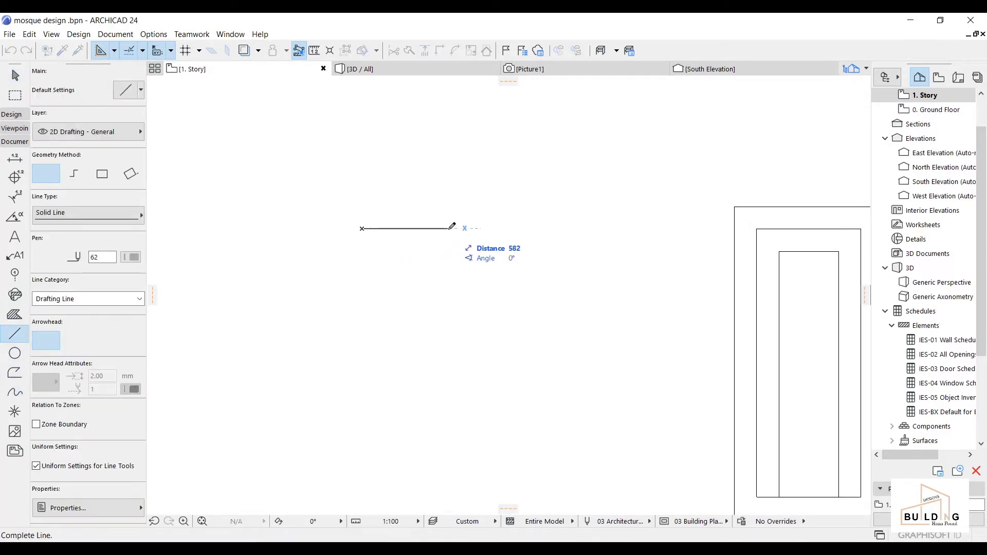
text(1000)
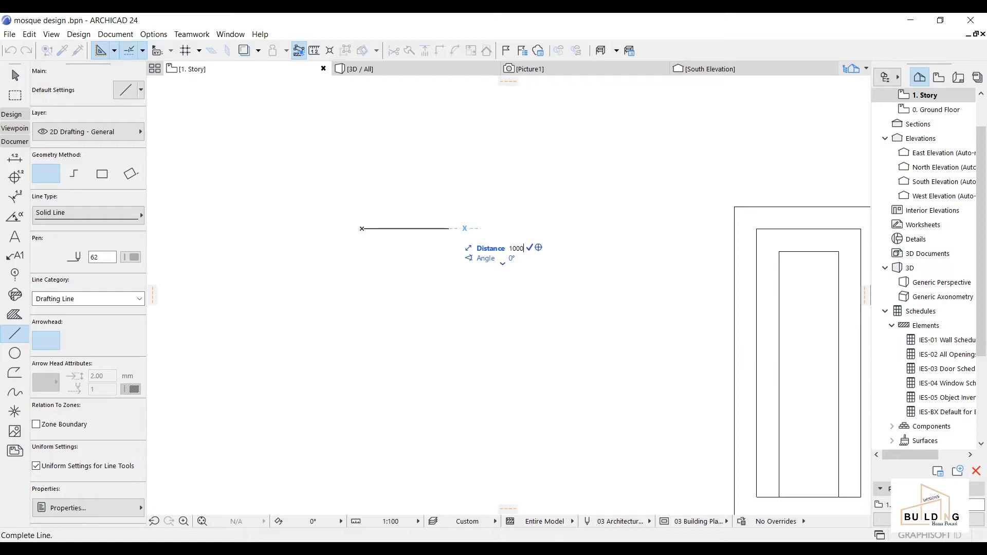
key(Return)
click(510, 230)
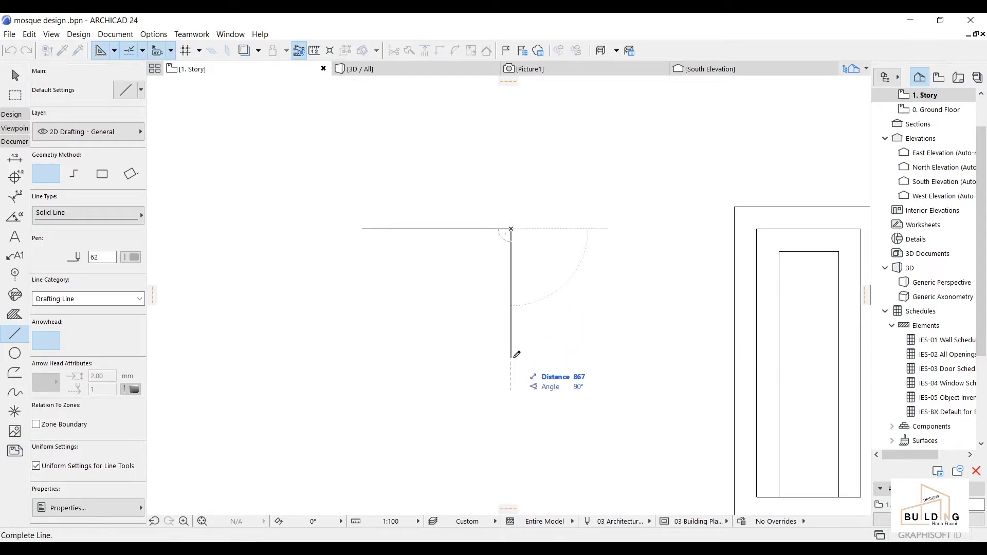
text(2100)
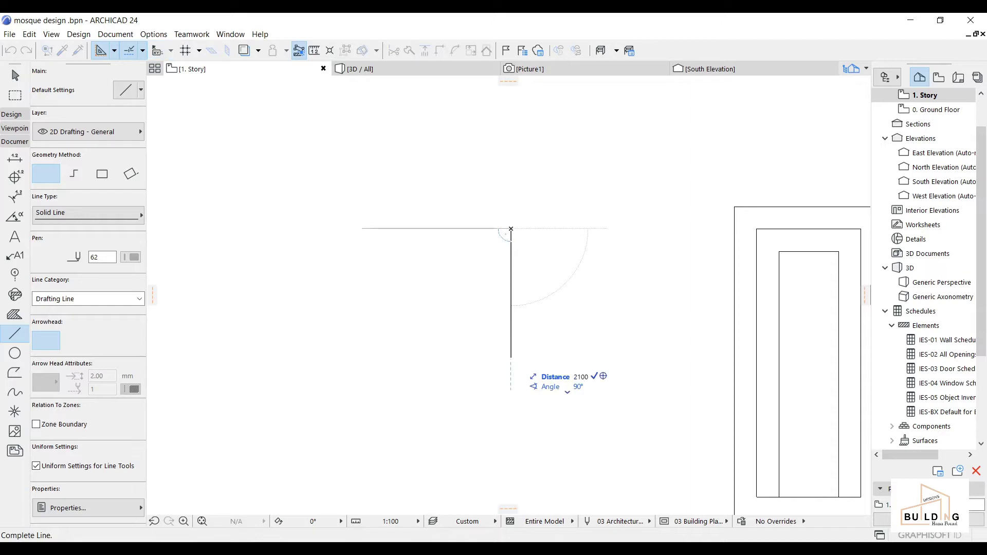
key(Return)
- Add the 1000-long bottom edge and the left edge to close the rectangle, returning to the Arrow tool
scroll(567, 378, down, 2)
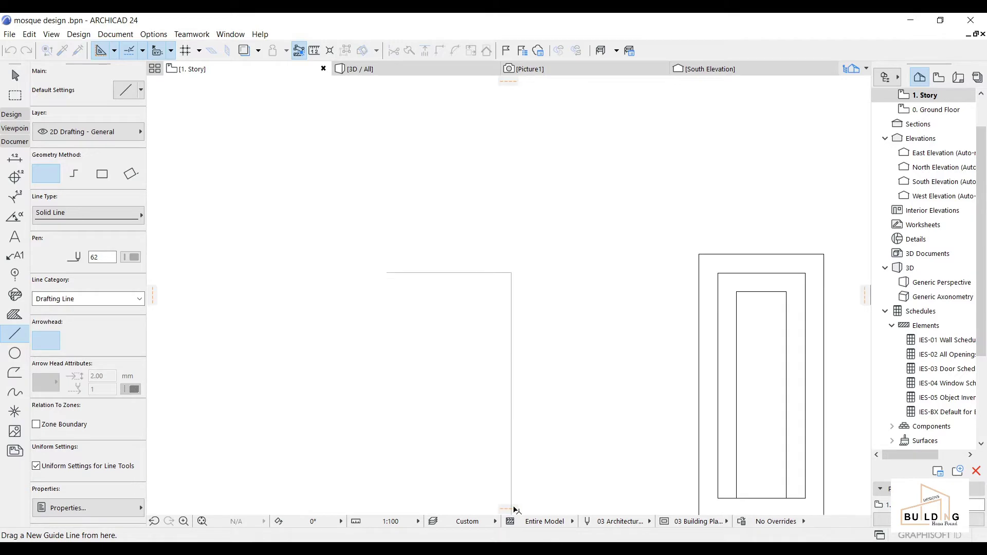
click(560, 404)
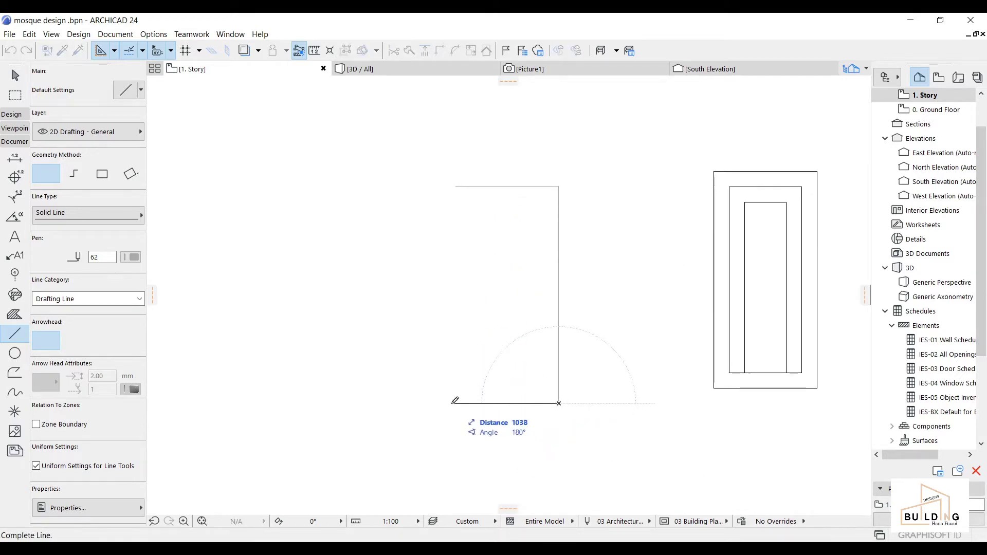
text(100)
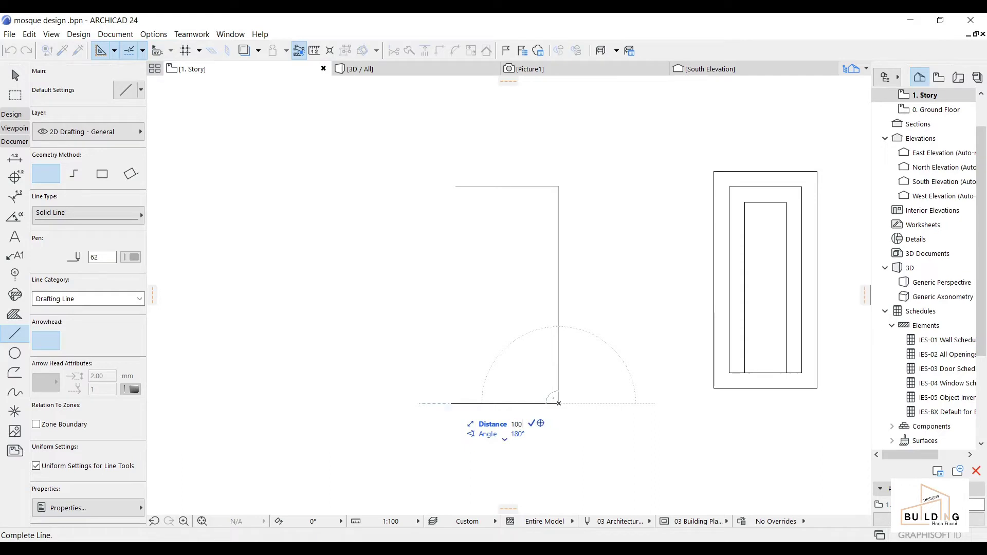
text(0)
key(Return)
click(456, 404)
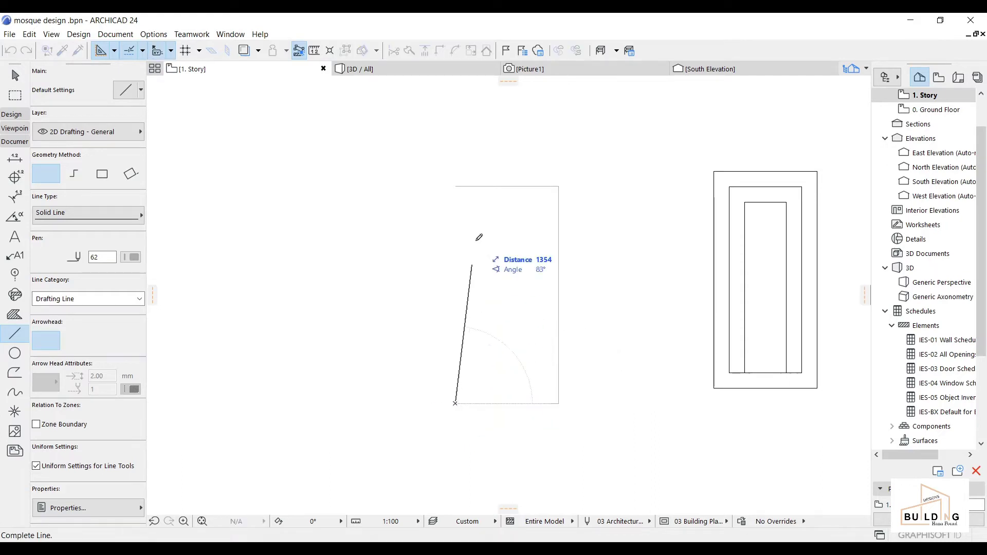
click(458, 185)
click(14, 76)
scroll(466, 116, up, 2)
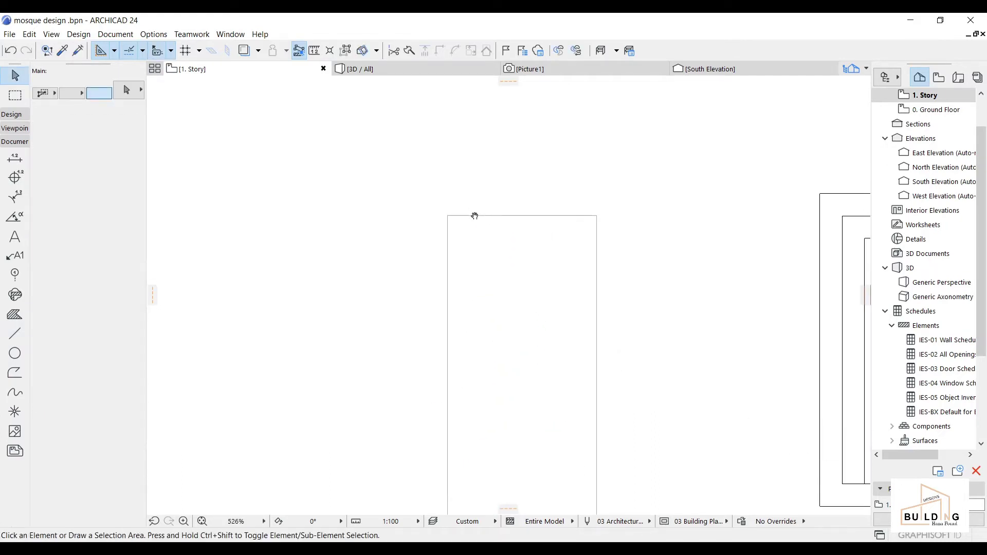
- Draw a slab by clicking the four corners of the line rectangle
click(13, 114)
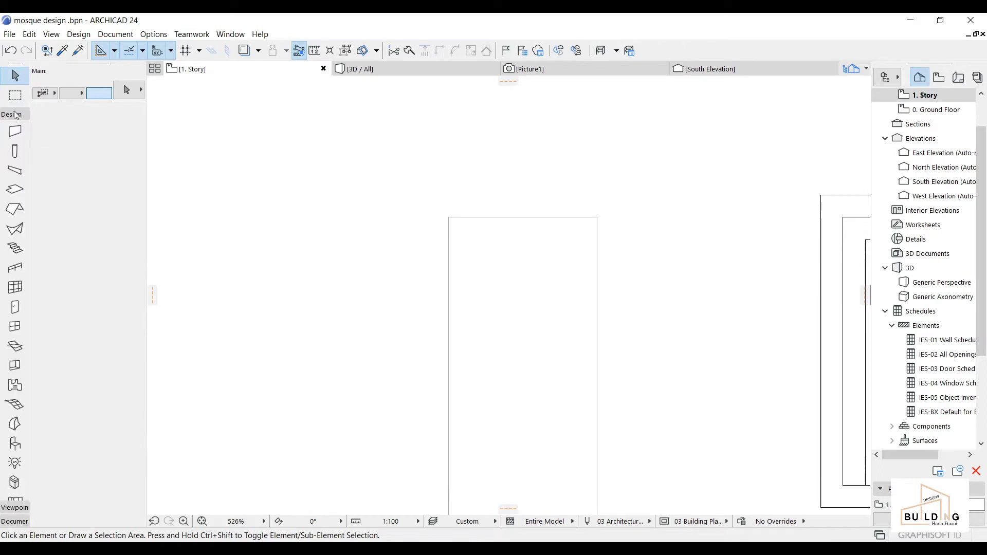
click(14, 189)
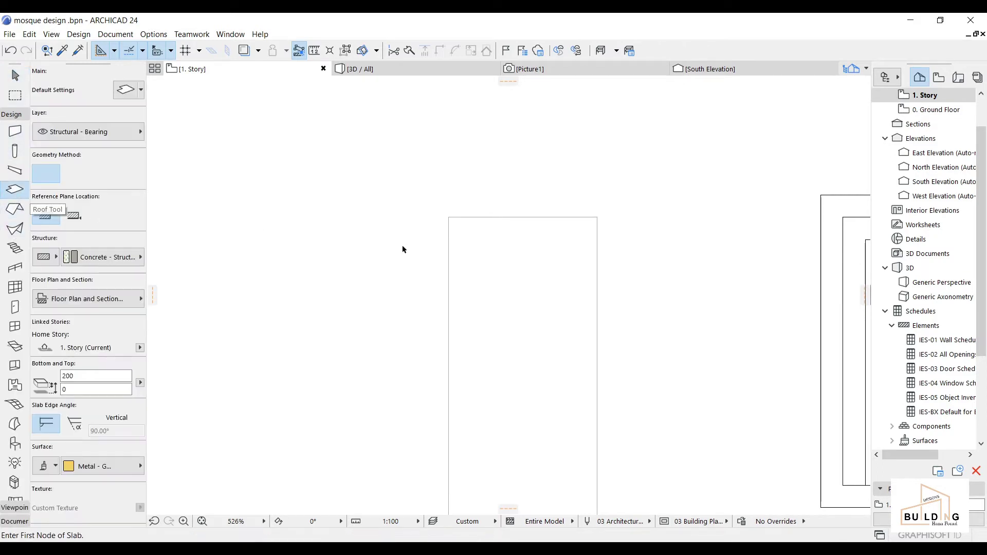
click(450, 215)
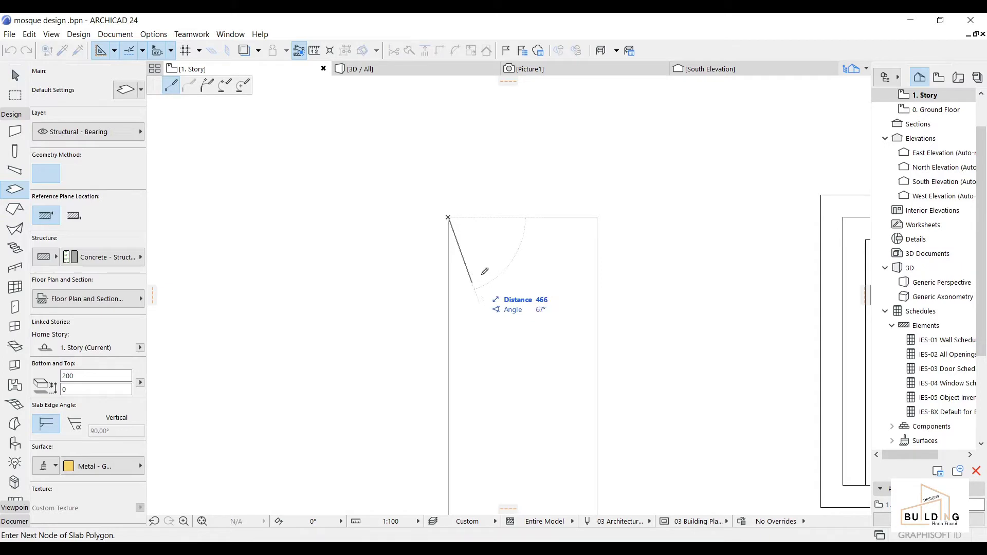
scroll(613, 374, down, 1)
scroll(613, 375, down, 1)
click(599, 149)
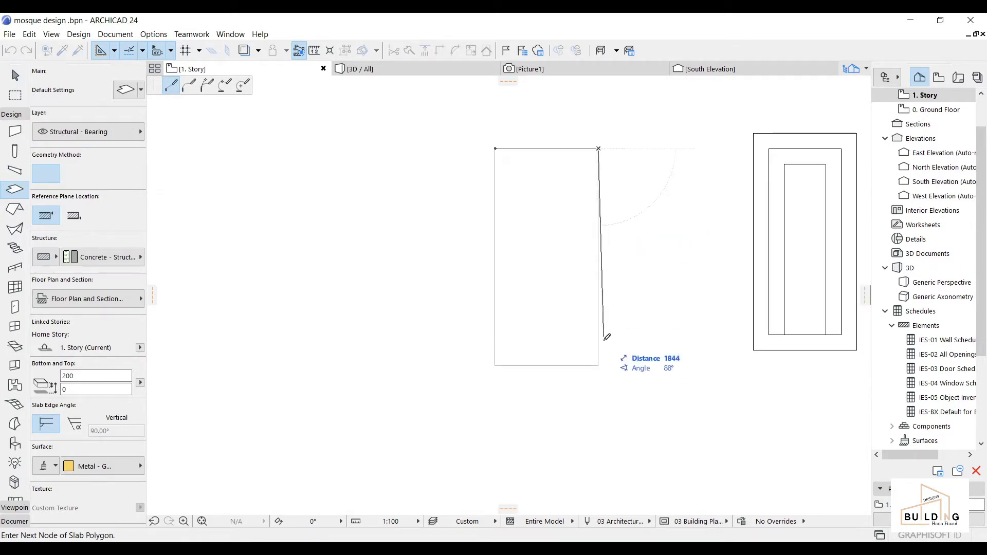
click(598, 366)
click(495, 365)
click(495, 149)
scroll(559, 152, up, 2)
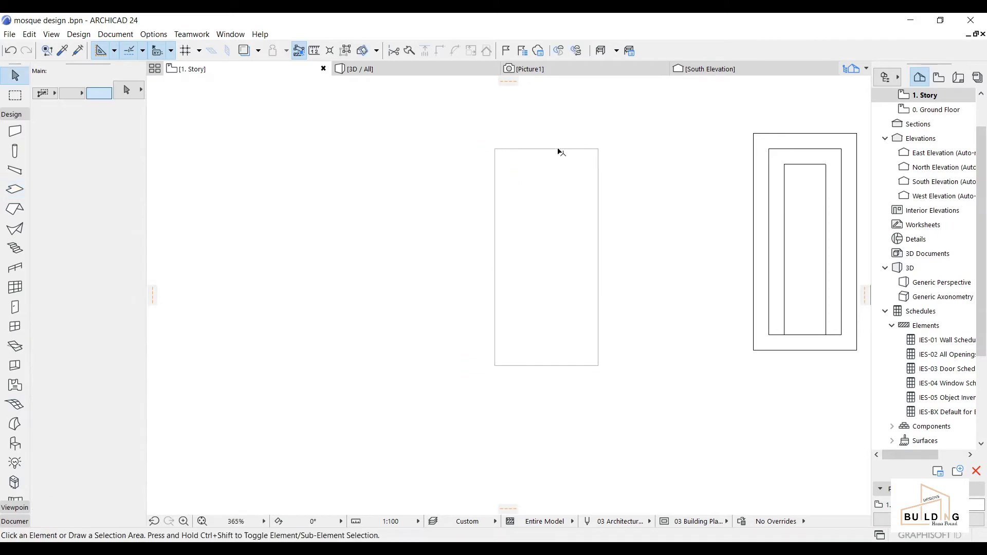
- Move the slab aside with Drag, then back so it sits exactly on the line rectangle
click(571, 163)
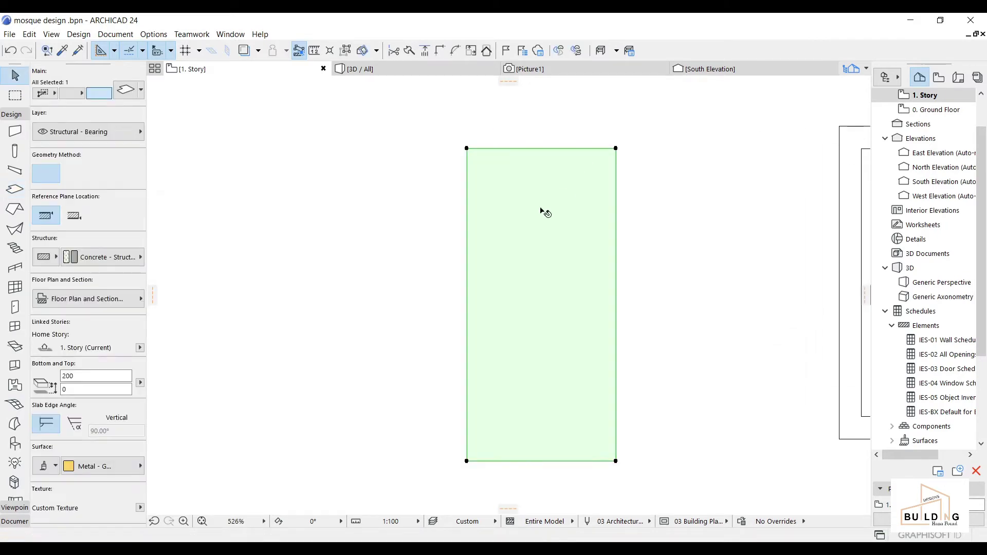
key(ctrl+d)
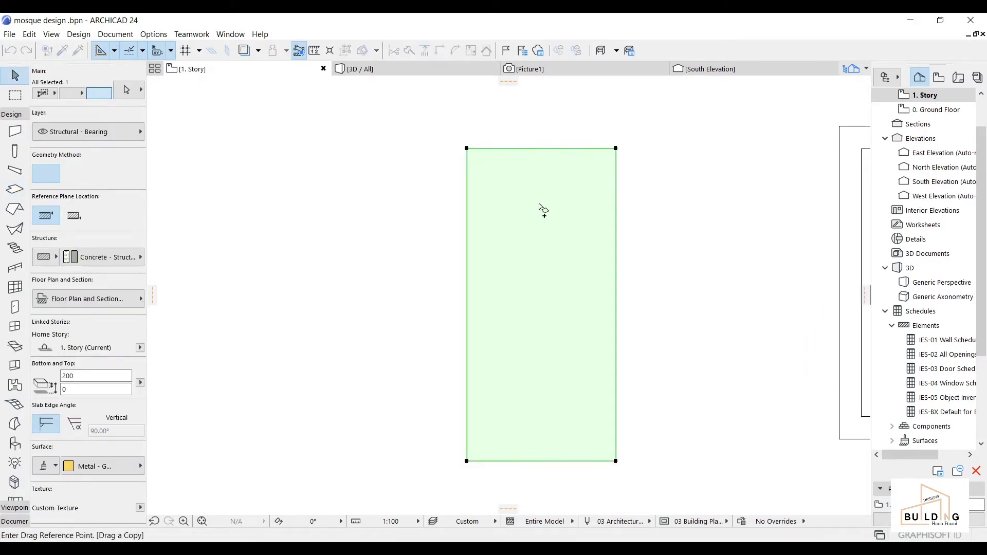
click(467, 149)
middle_drag(346, 152, 520, 173)
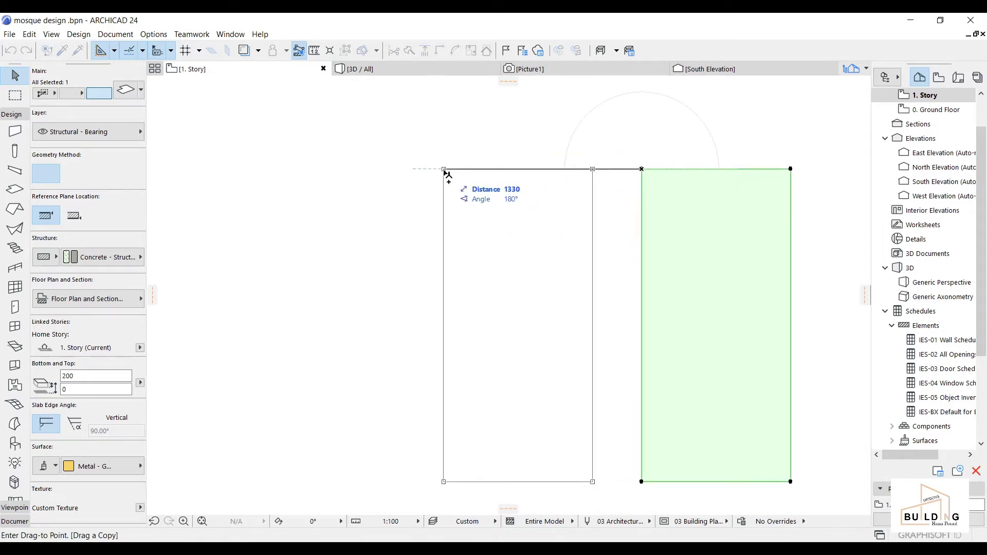
click(445, 172)
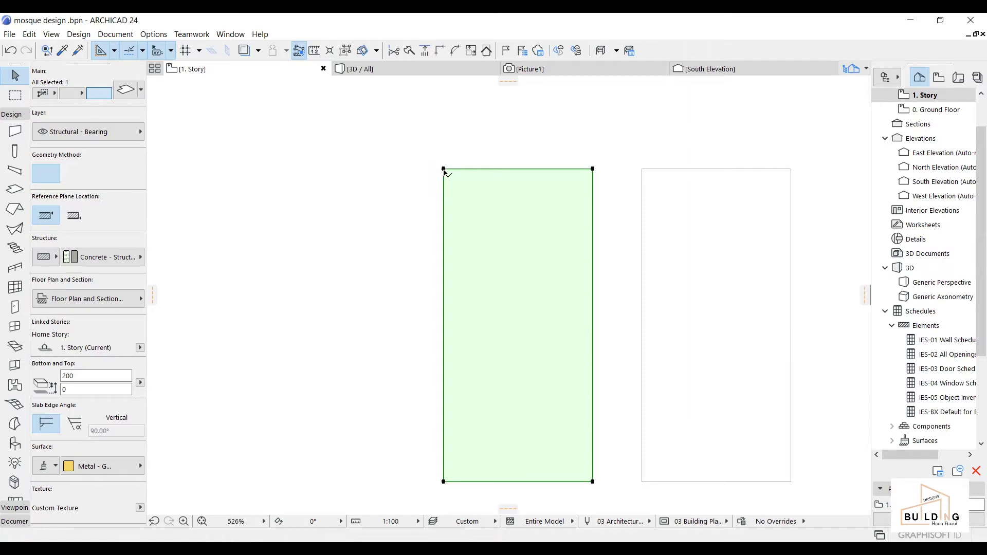
key(ctrl+d)
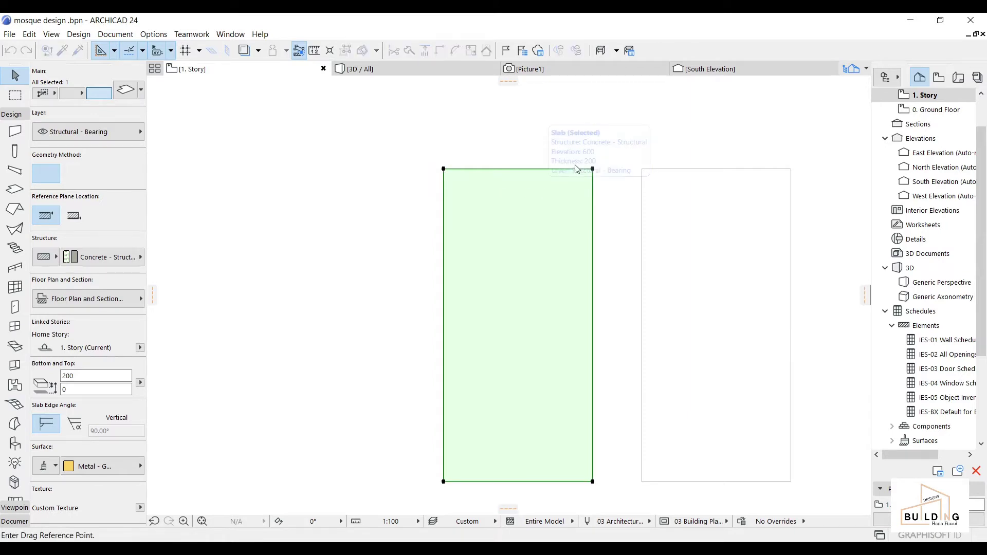
click(445, 169)
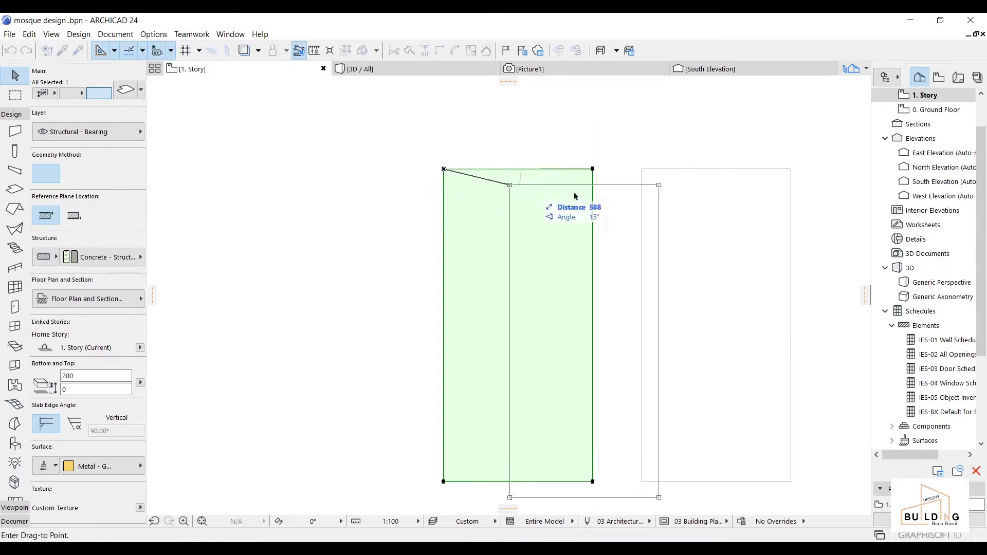
click(642, 169)
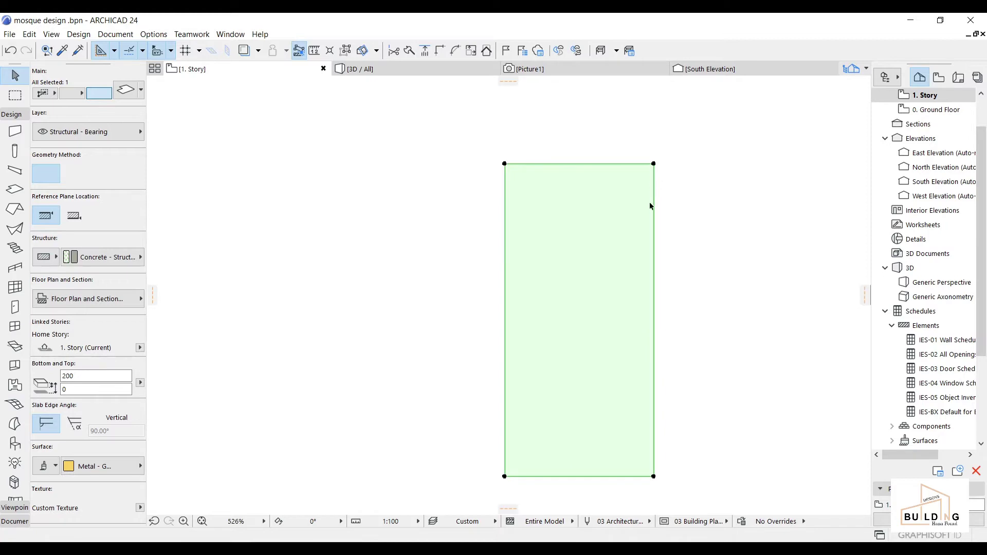
scroll(651, 203, down, 1)
middle_drag(651, 203, 621, 244)
scroll(622, 201, up, 2)
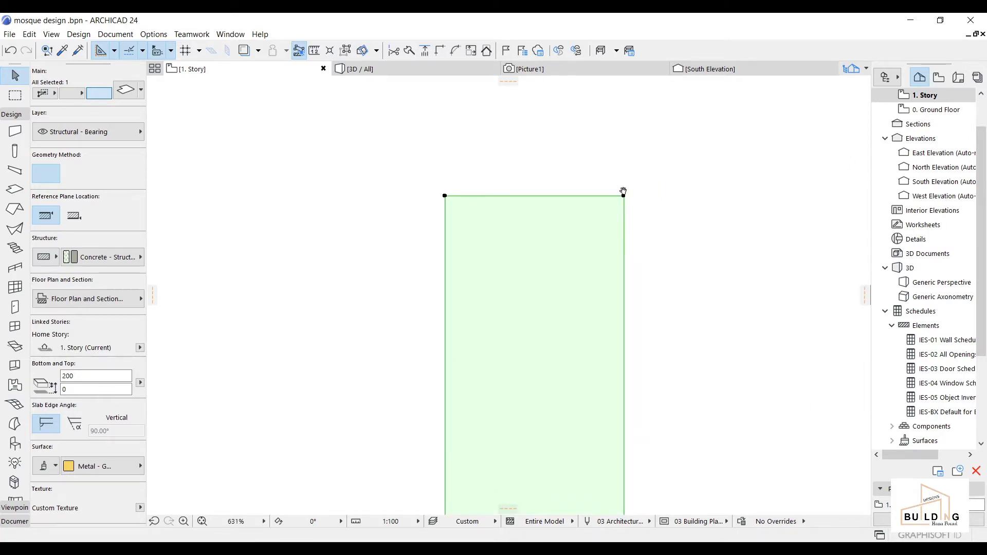
middle_drag(621, 194, 628, 165)
- Offset all edges of the slab inward by 150
click(630, 160)
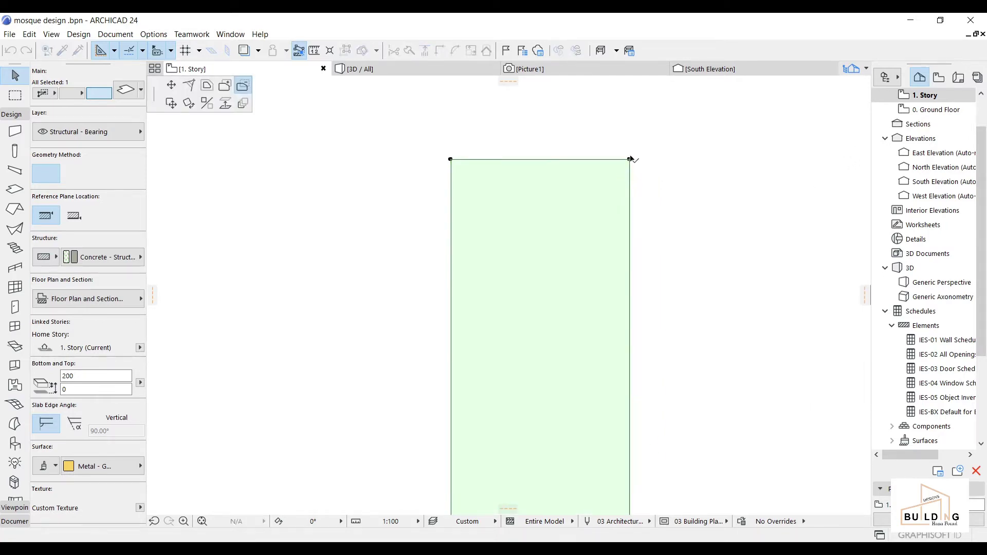
click(208, 89)
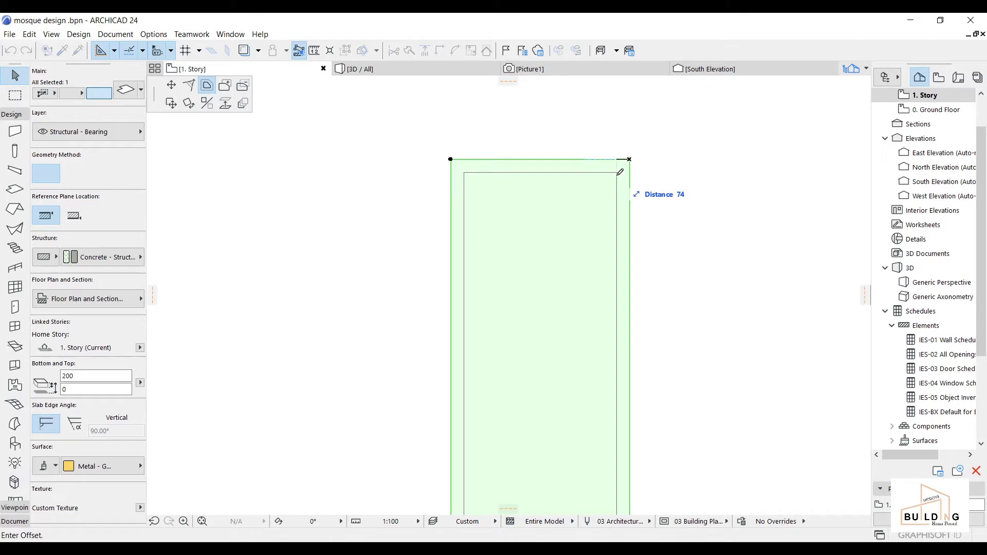
text(150)
key(Return)
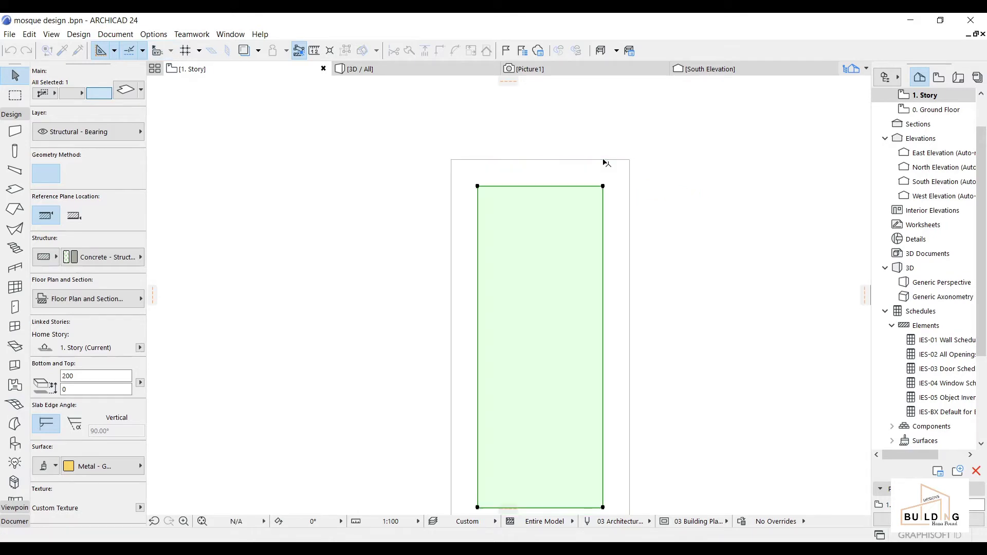
- Drag a copy of the slab to the left, then move it back inside the door outline
key(ctrl+d)
click(597, 142)
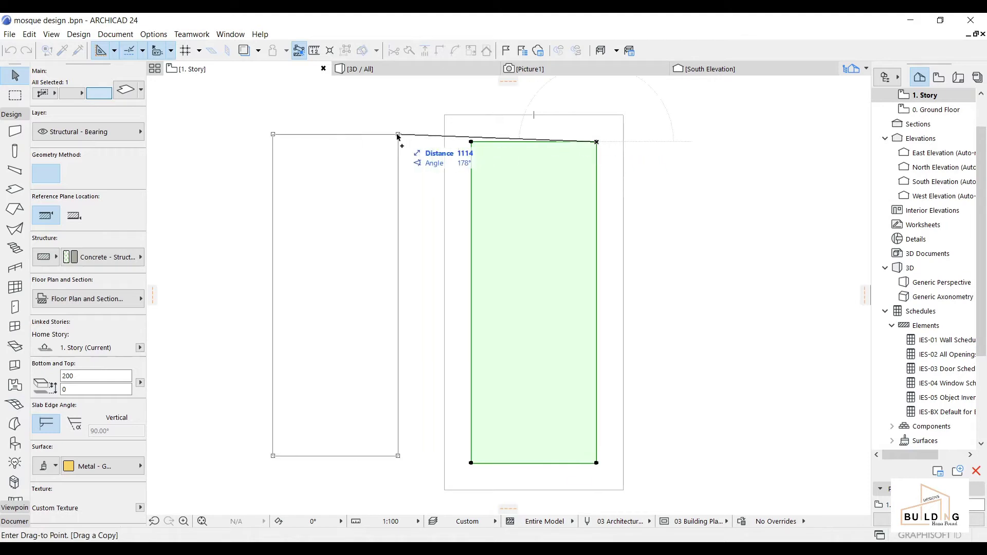
click(353, 142)
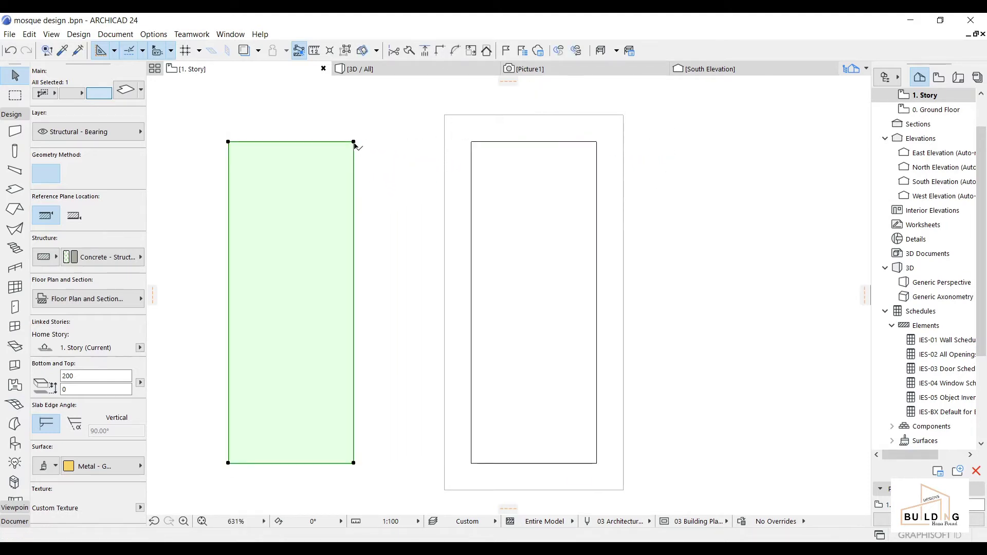
key(ctrl+d)
click(228, 142)
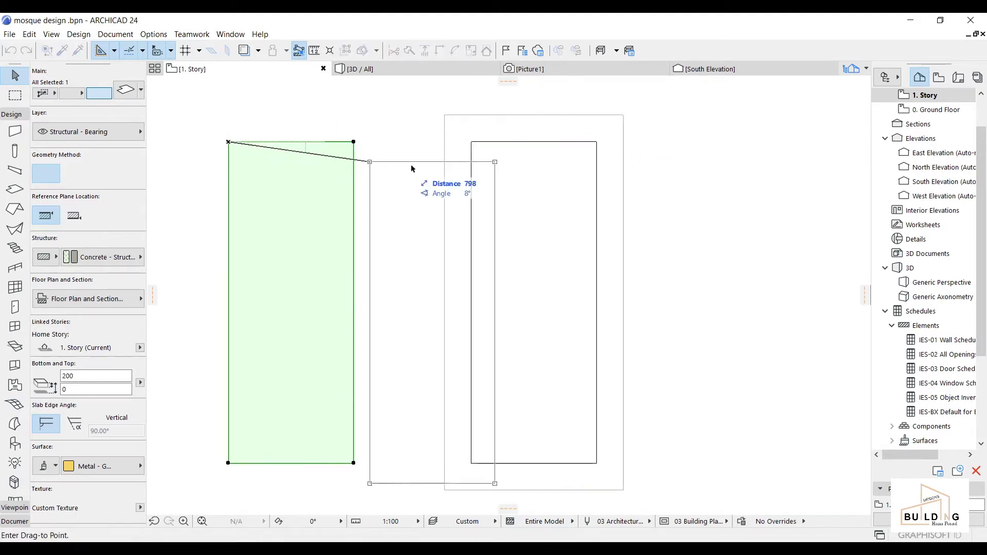
click(472, 143)
- Offset all edges of the copied slab inward by a further 150
click(472, 143)
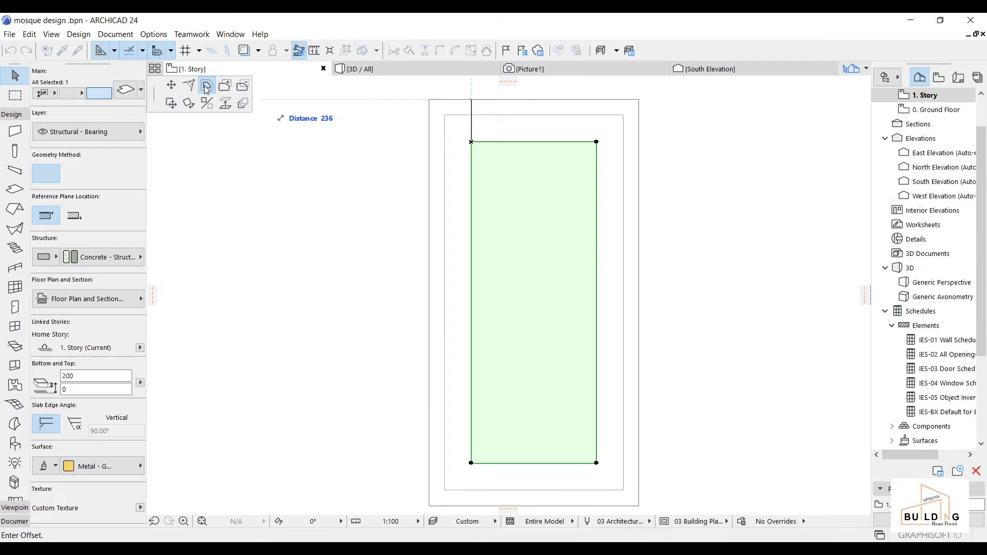
text(15)
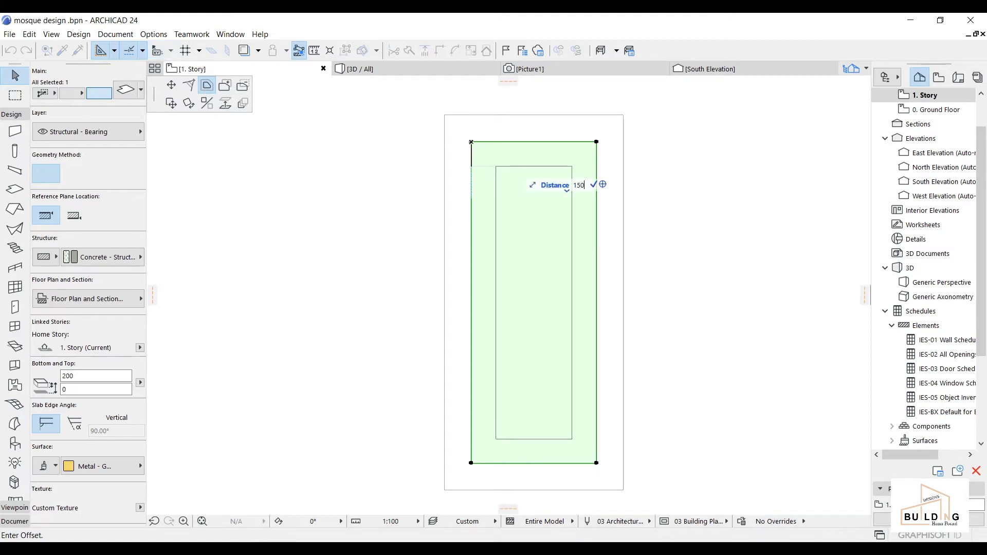
text(0)
key(Return)
middle_drag(472, 170, 540, 170)
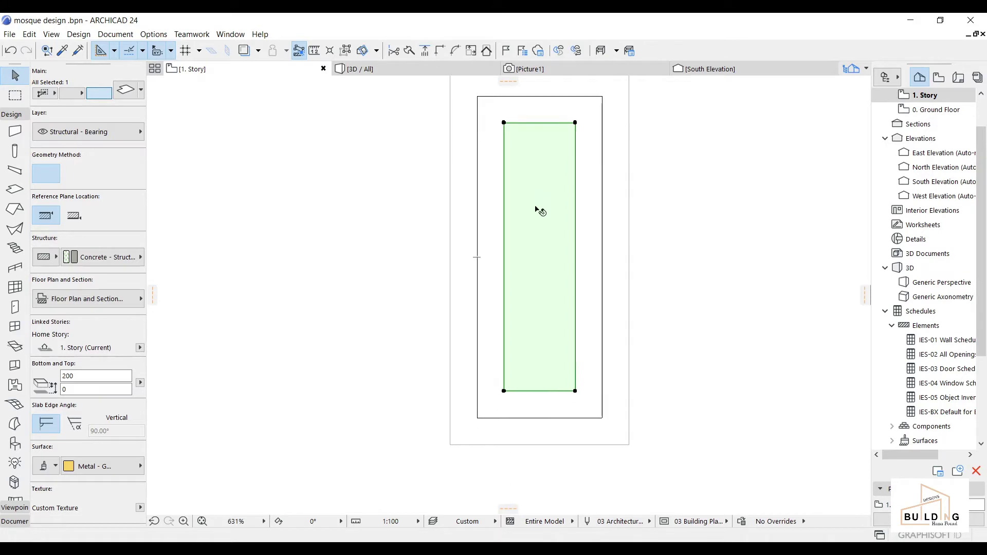
key(Escape)
scroll(546, 232, down, 2)
scroll(533, 404, up, 2)
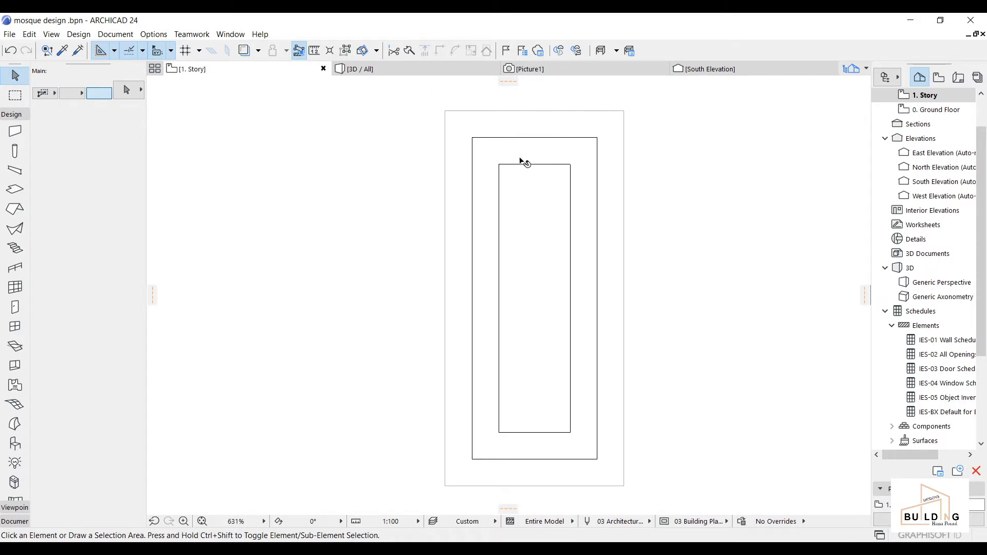
- Subtract the middle rectangle from the outer slab, making it a hollow frame
click(542, 124)
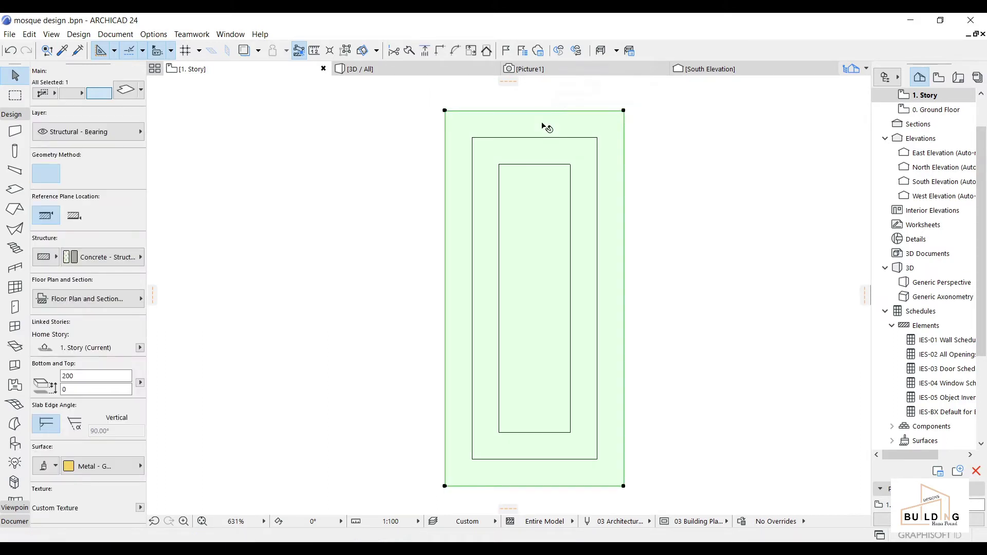
click(624, 111)
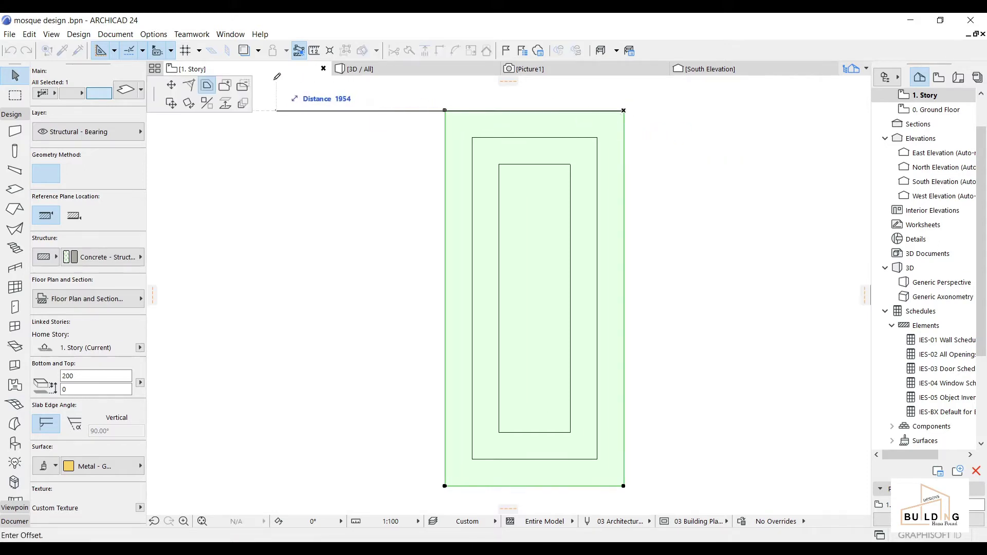
click(243, 88)
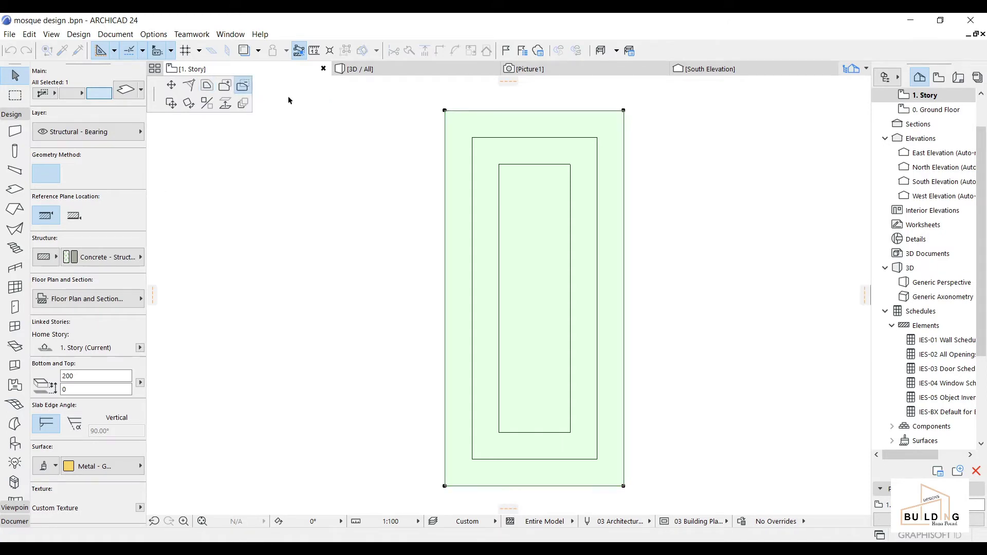
click(549, 149)
scroll(561, 209, down, 3)
key(Escape)
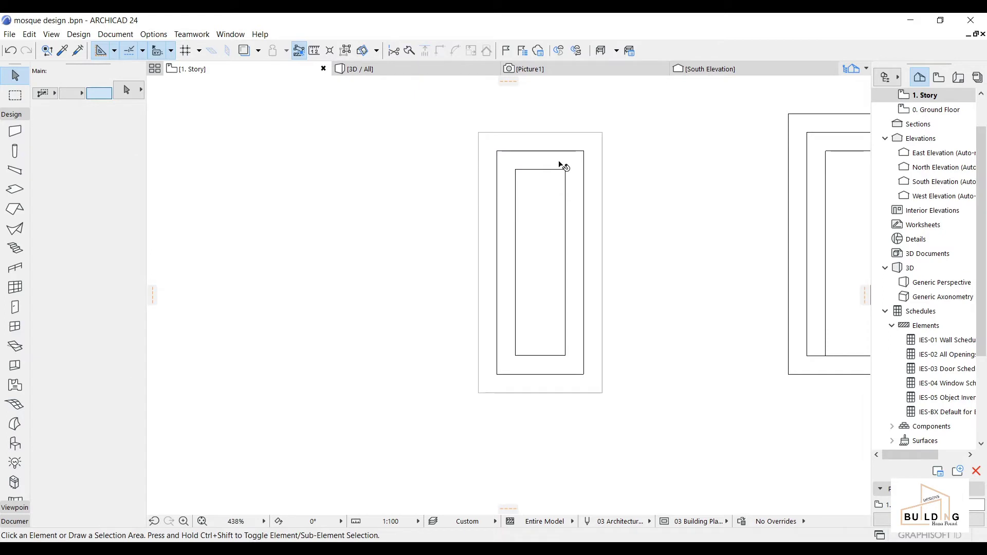
scroll(564, 161, up, 2)
- Subtract the inner rectangle from the middle slab, leaving a separate inner panel
click(564, 162)
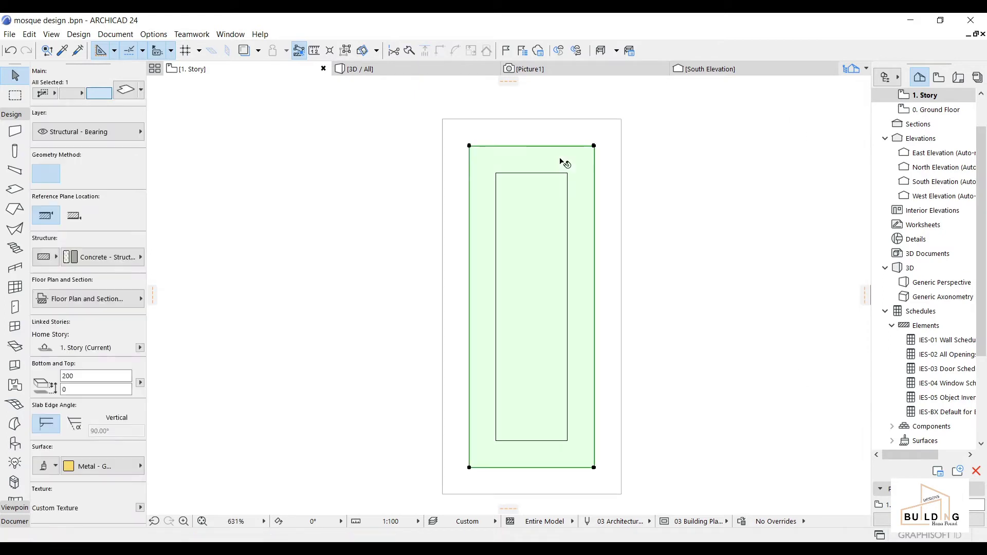
click(595, 146)
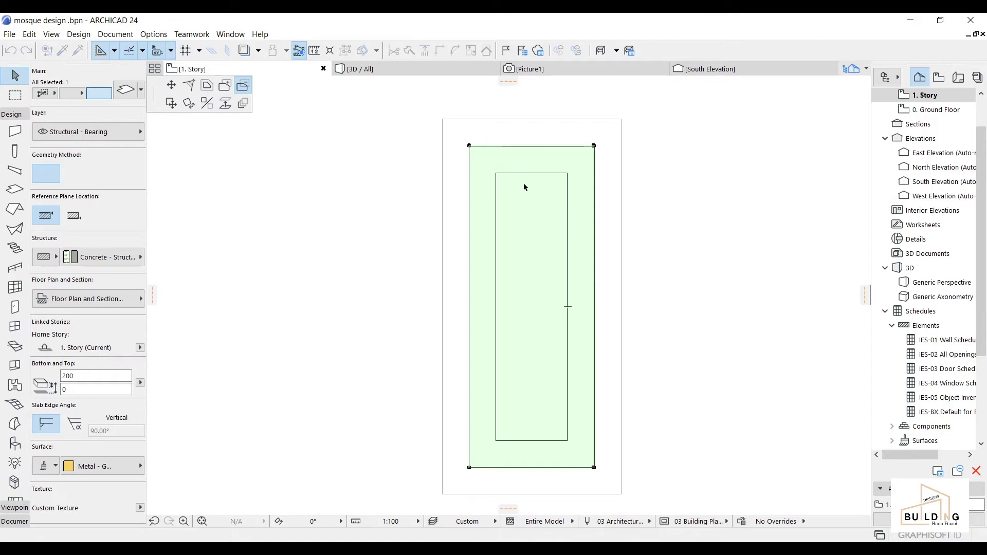
click(526, 238)
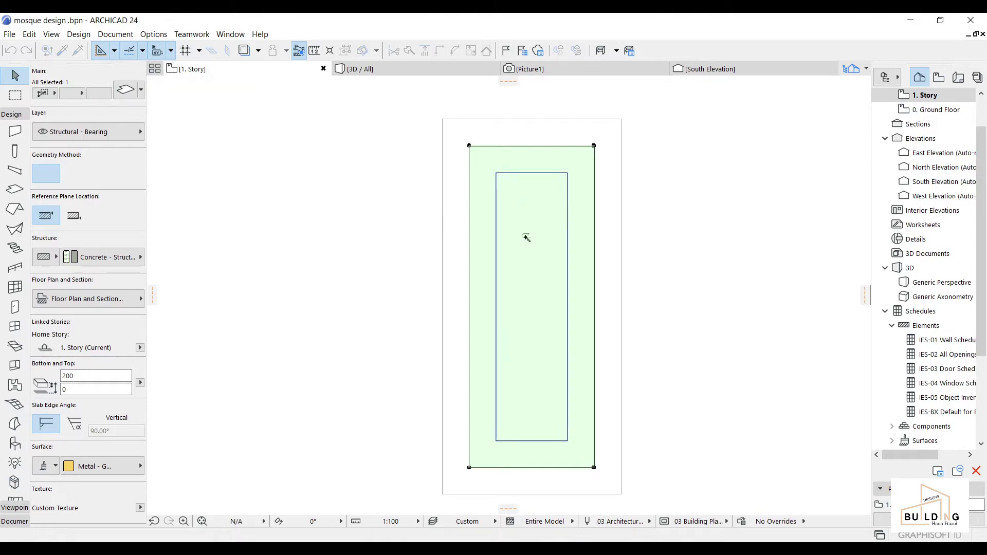
scroll(538, 250, down, 2)
scroll(550, 288, up, 1)
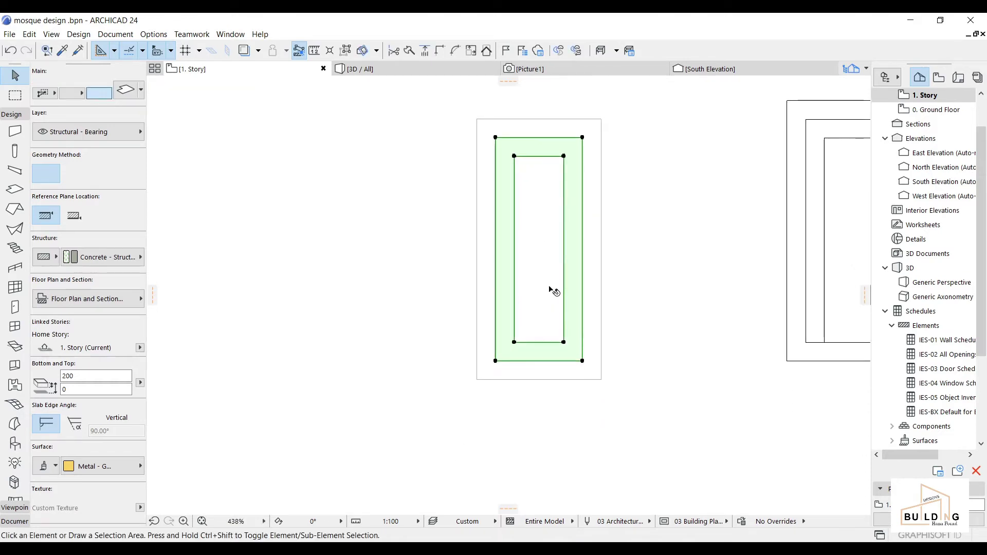
click(553, 292)
mouse_move(408, 68)
click(559, 278)
- Move both bottom corner nodes of the inner panel slab down 150 to the frame bottom
scroll(564, 324, up, 3)
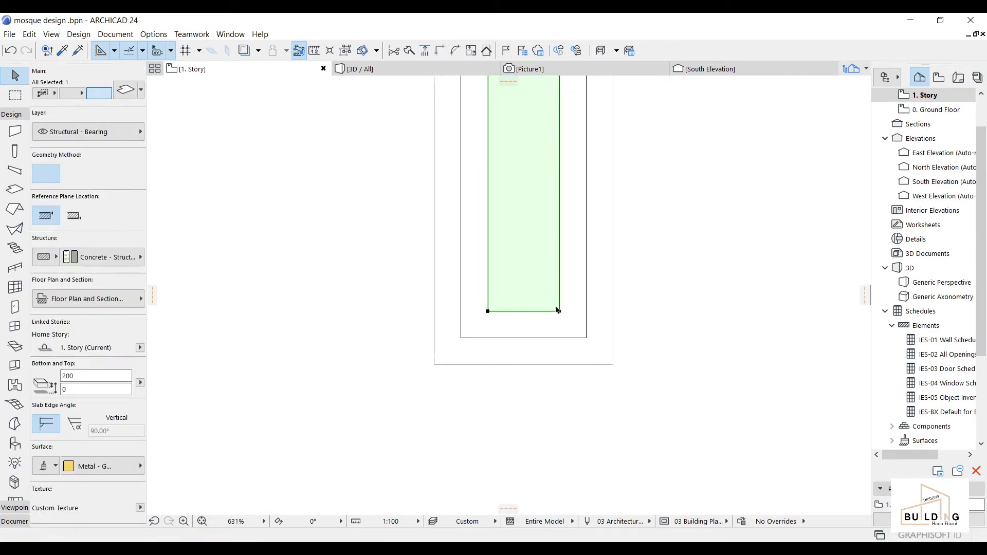
click(560, 312)
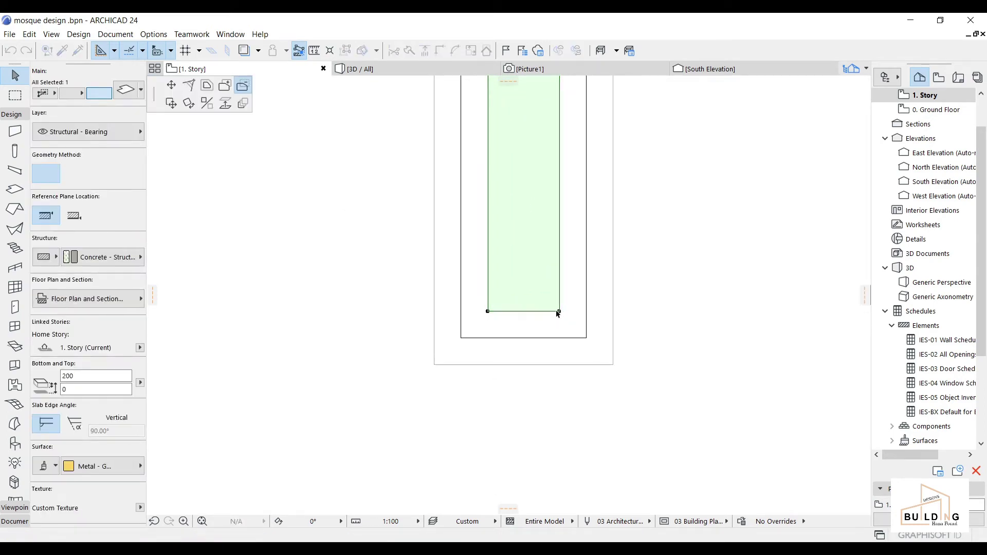
click(172, 85)
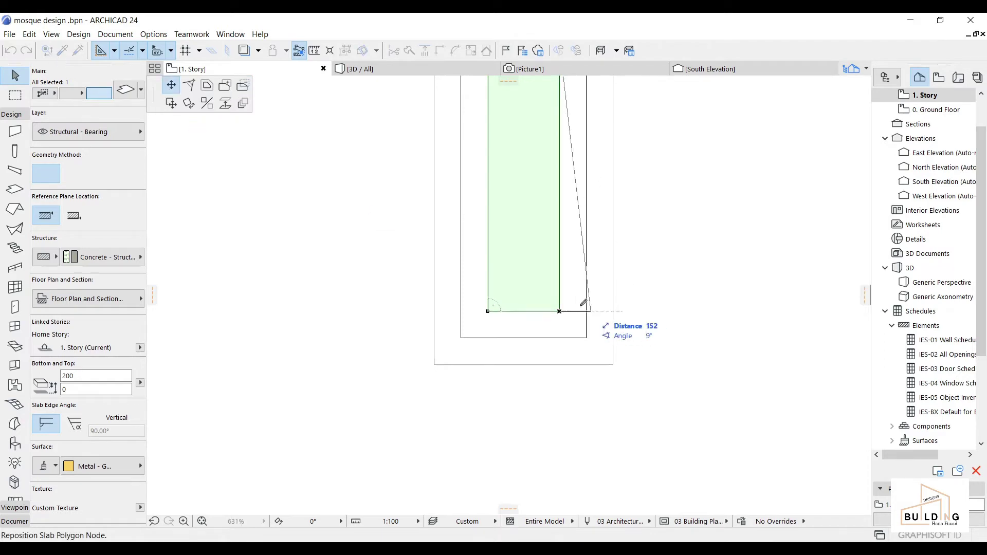
click(561, 337)
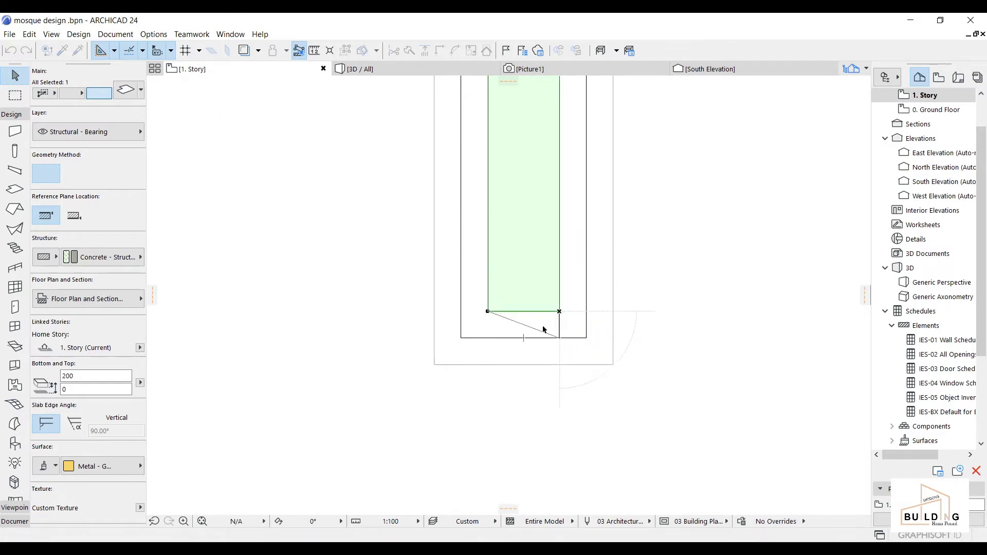
click(487, 312)
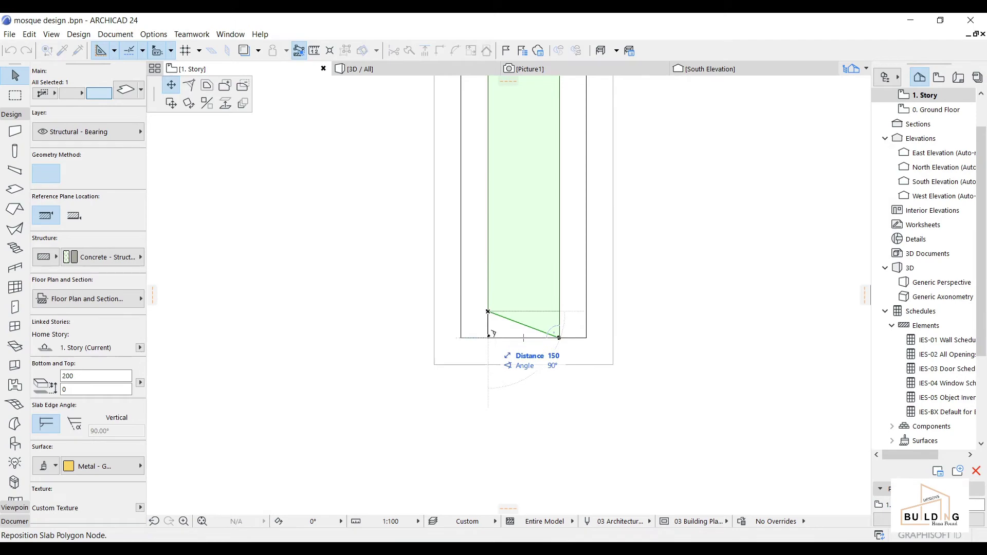
click(488, 338)
key(Escape)
click(516, 315)
scroll(515, 316, up, 1)
key(Escape)
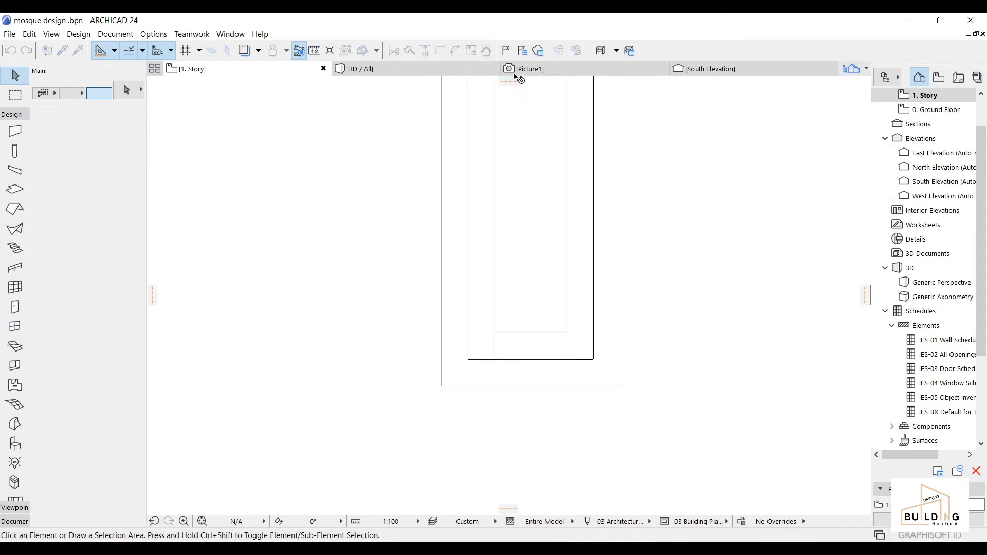
click(389, 71)
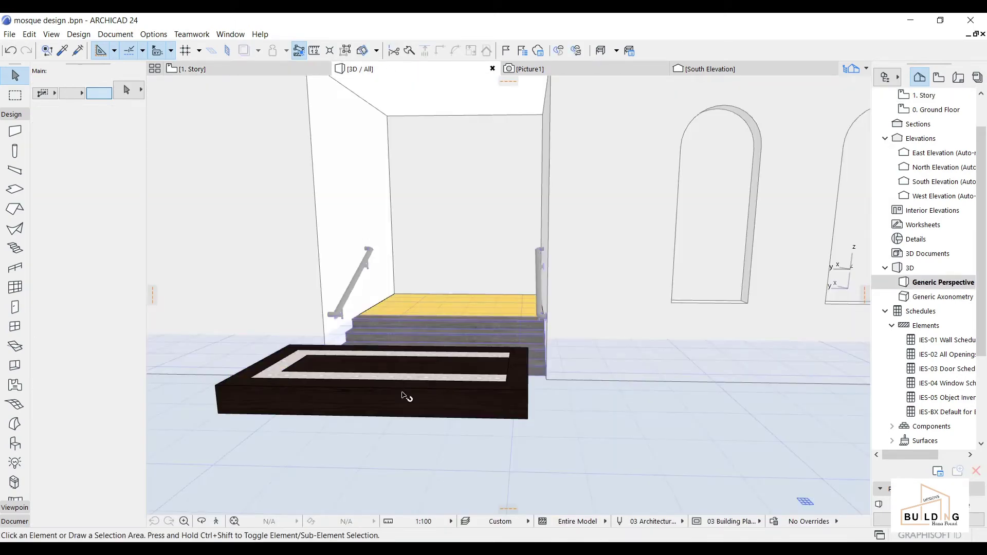
scroll(406, 412, down, 3)
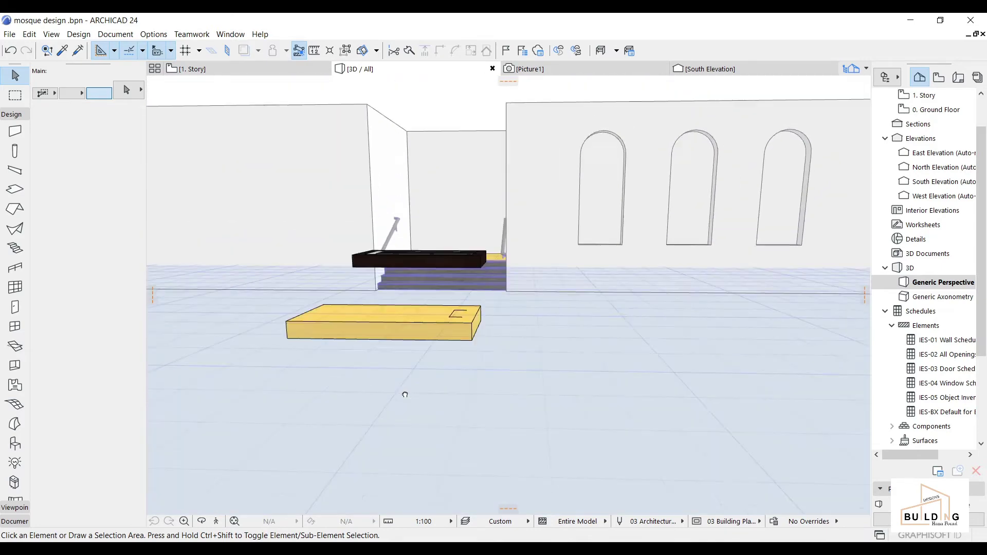
scroll(409, 400, up, 1)
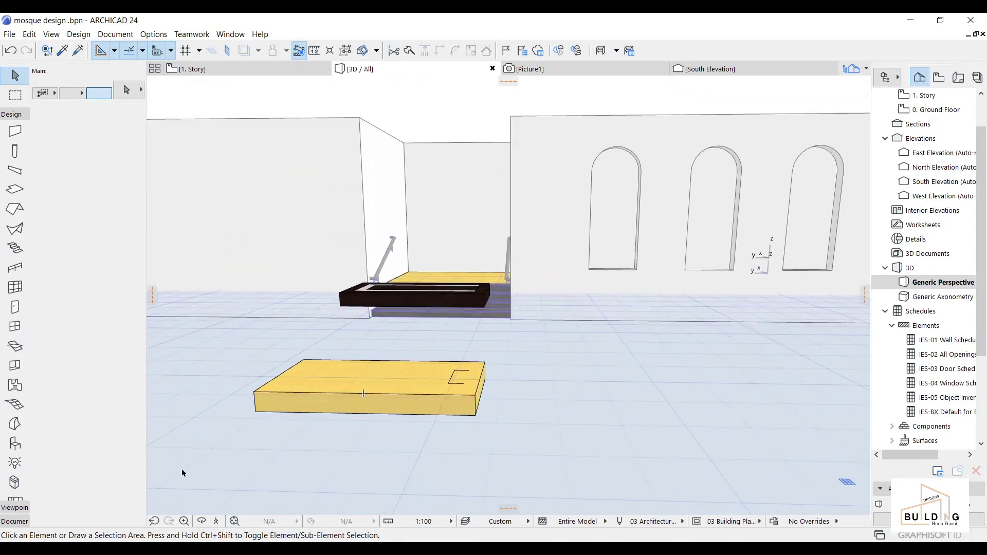
click(192, 69)
scroll(545, 339, down, 1)
- Assign a wood surface to the outer frame slab and the door leaf material to the middle slab
click(563, 138)
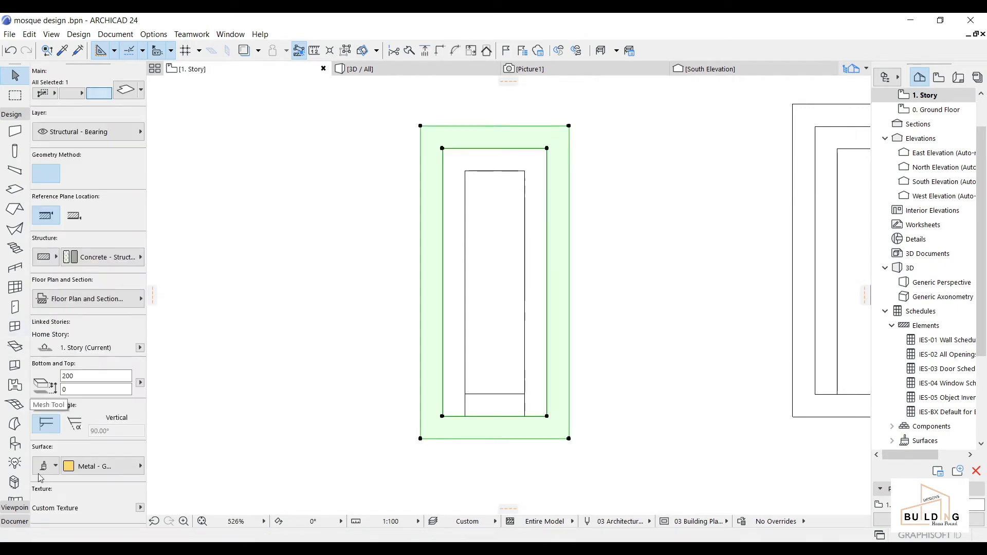
click(95, 469)
click(632, 497)
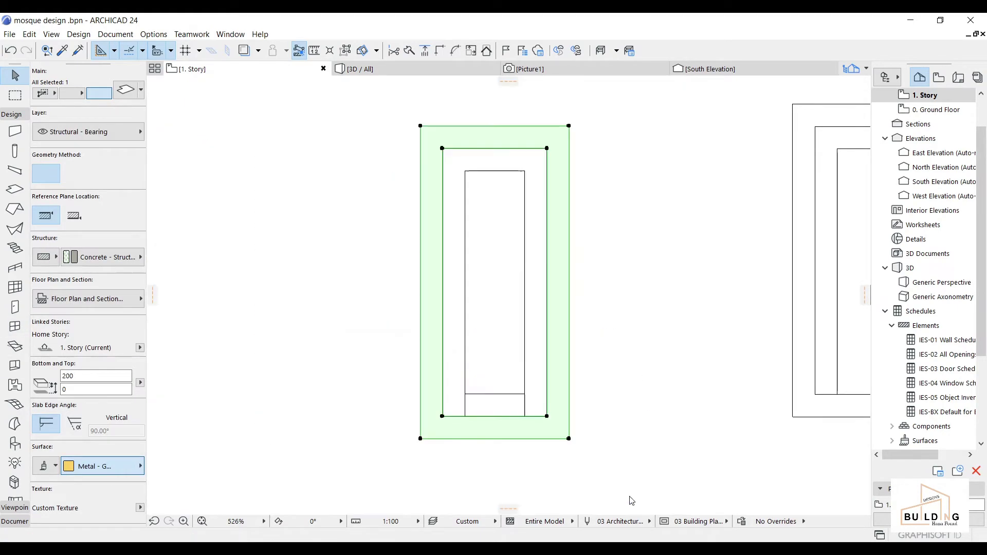
click(535, 167)
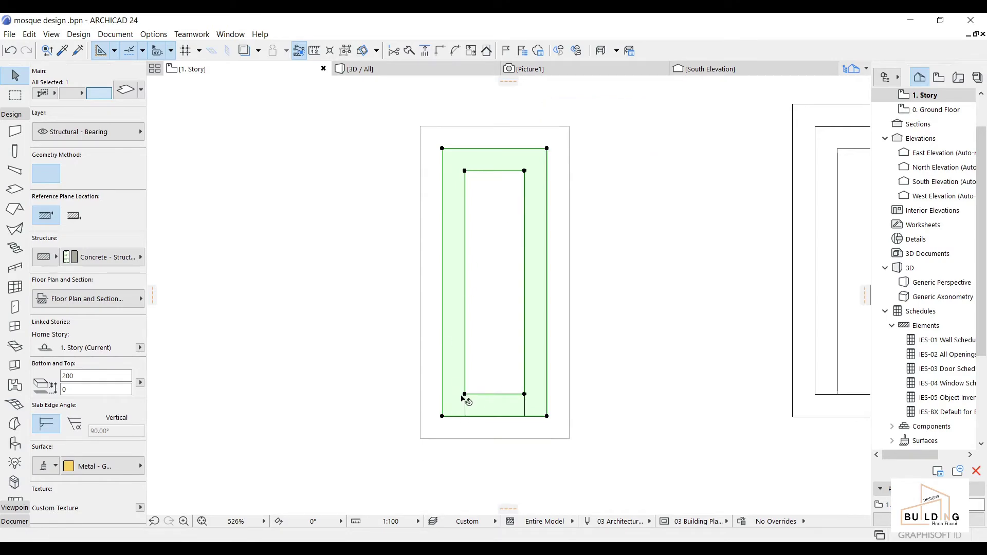
click(124, 467)
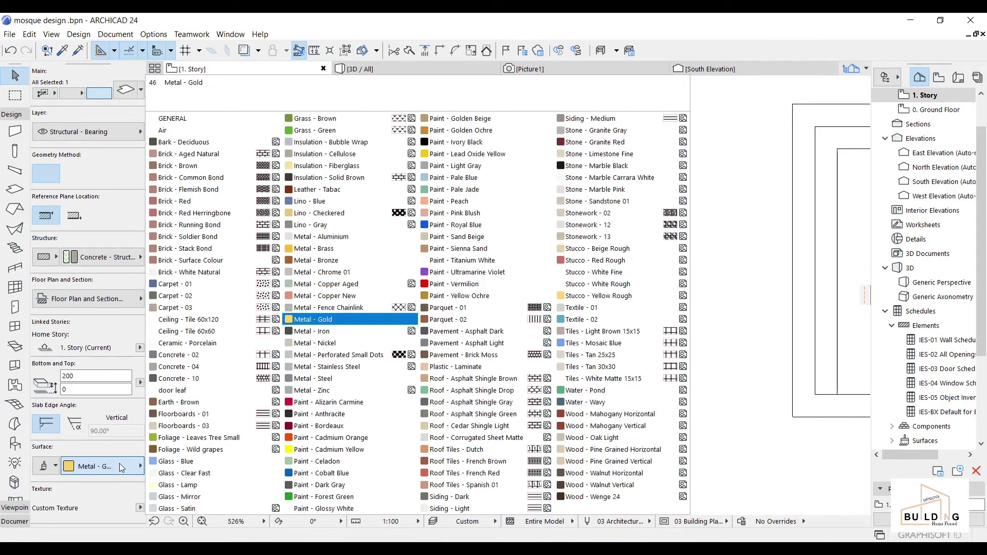
click(196, 391)
- Give the inner panel slab the Wood - Wenge 24 surface
scroll(530, 237, up, 1)
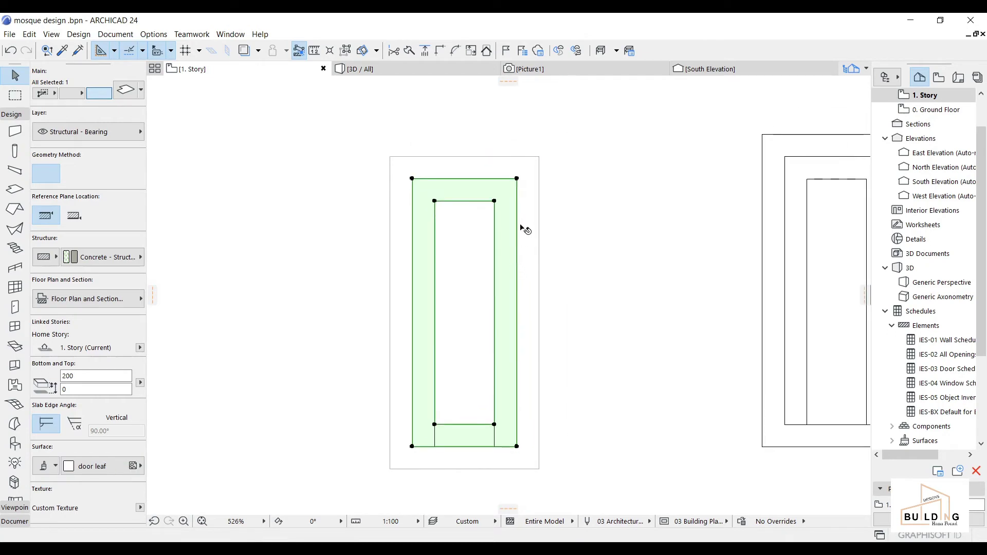
scroll(521, 215, up, 2)
scroll(512, 272, up, 2)
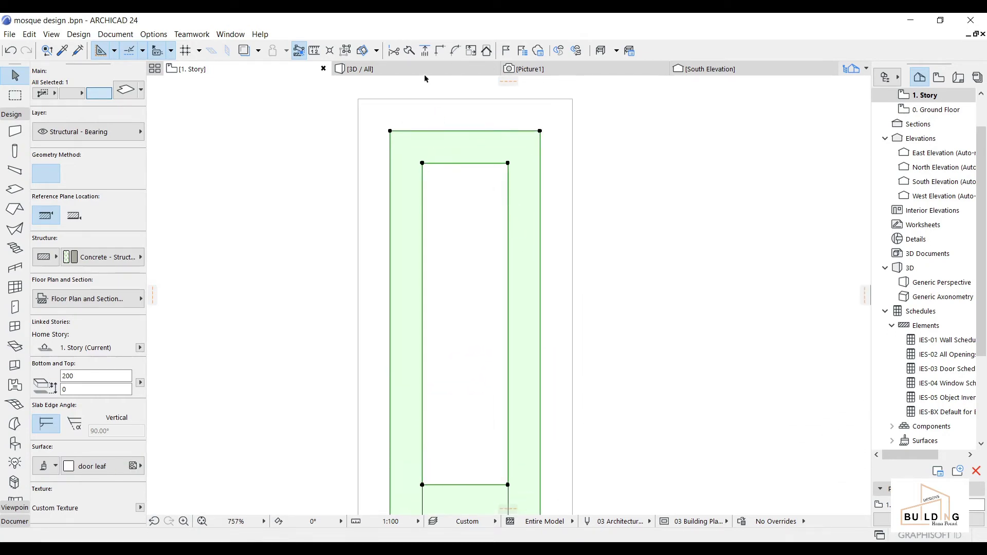
click(448, 229)
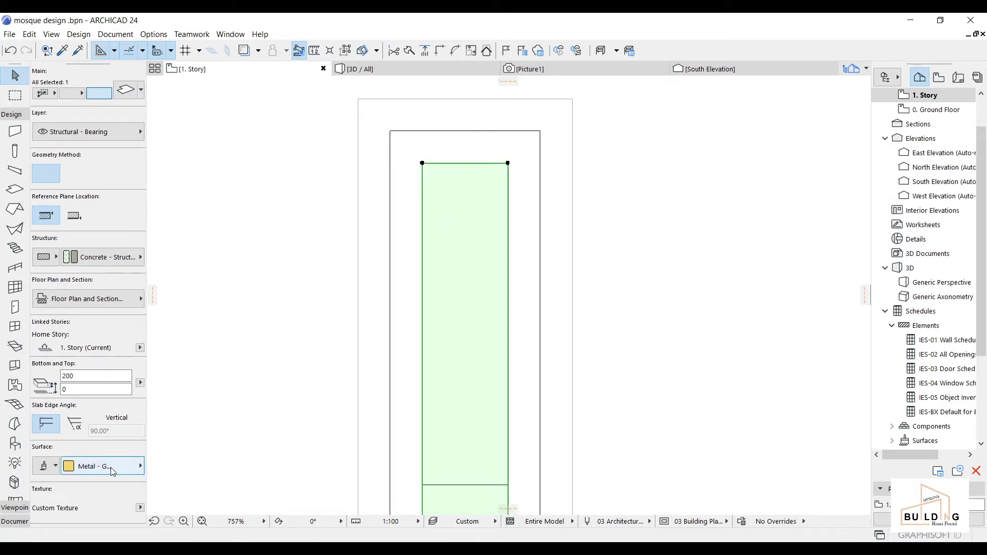
scroll(482, 378, down, 4)
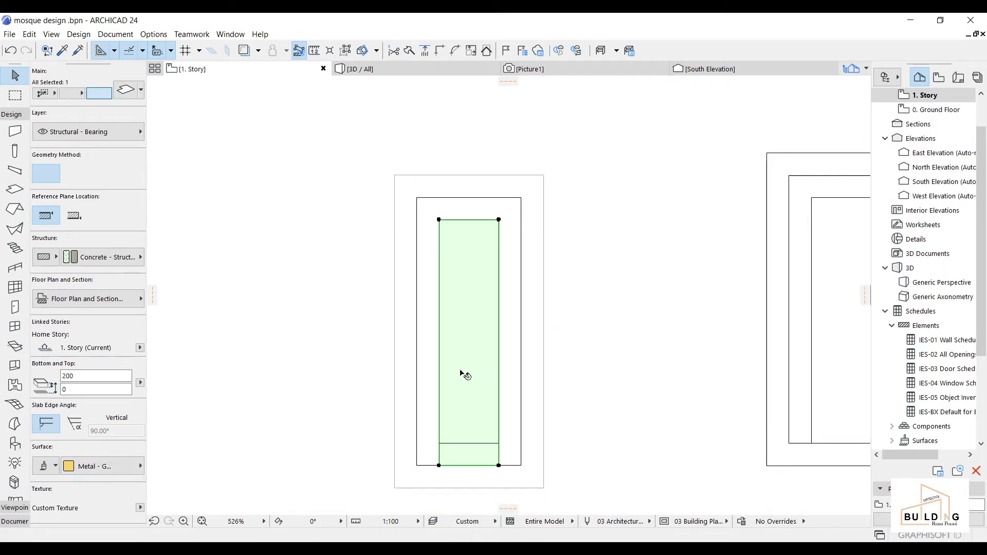
click(120, 469)
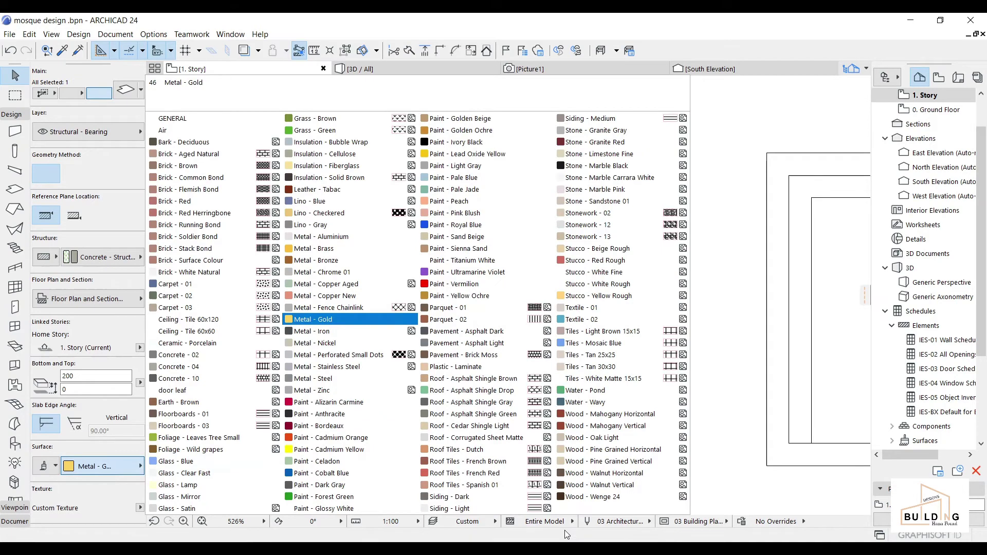
click(596, 497)
key(Escape)
- Orbit the door leaf in the 3D view, then return to the 1. Story plan
click(417, 72)
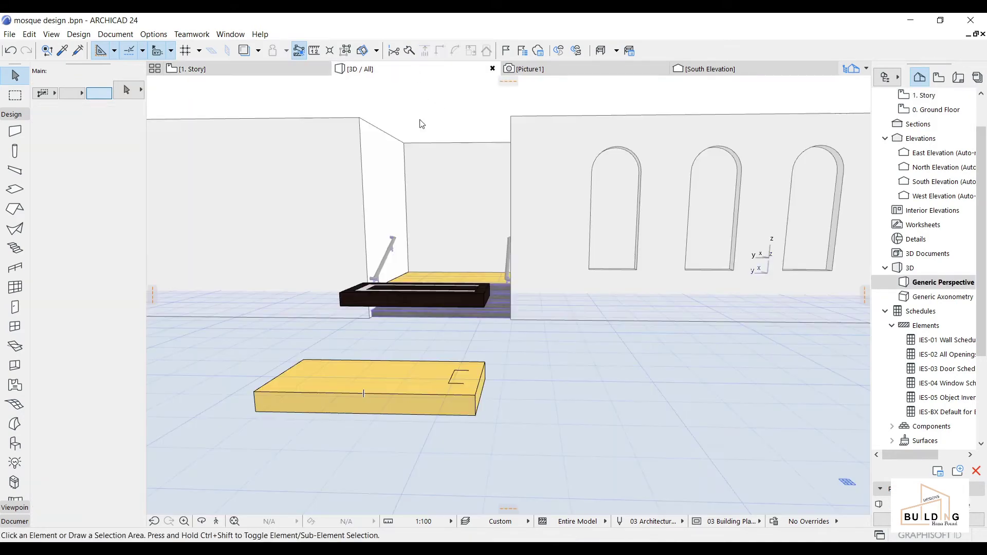
click(202, 523)
mouse_move(398, 413)
mouse_down()
mouse_move(518, 419)
mouse_move(379, 440)
mouse_move(406, 398)
mouse_move(401, 408)
mouse_up()
scroll(462, 334, up, 3)
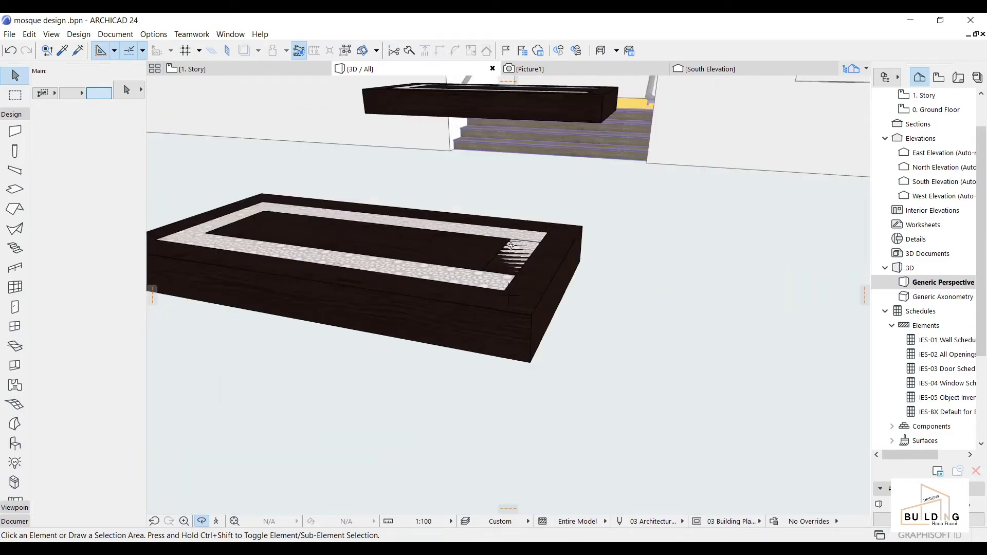
key(F2)
click(474, 440)
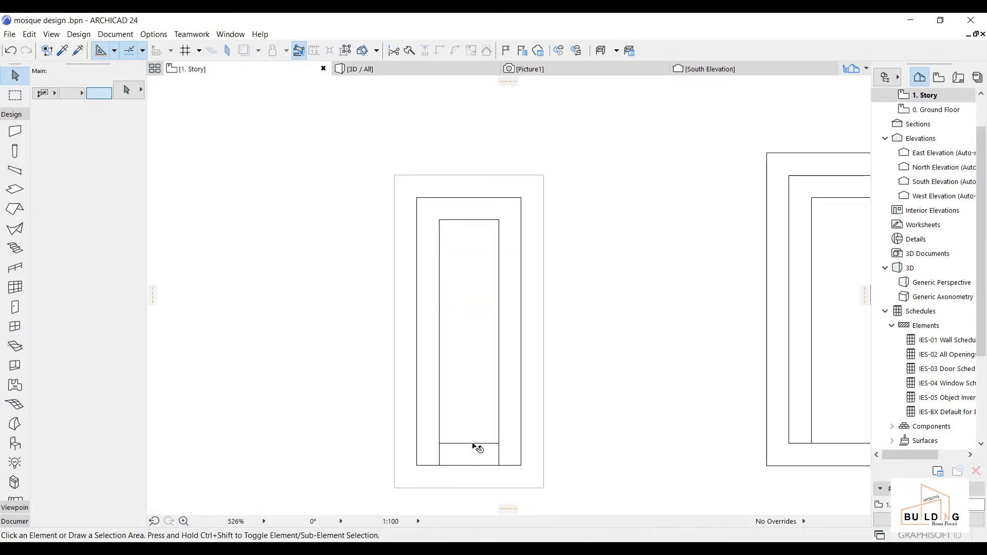
- Move the ring slab opening's two bottom nodes down onto the slab's bottom edge, then view in 3D
scroll(481, 426, up, 1)
click(486, 412)
scroll(487, 412, up, 2)
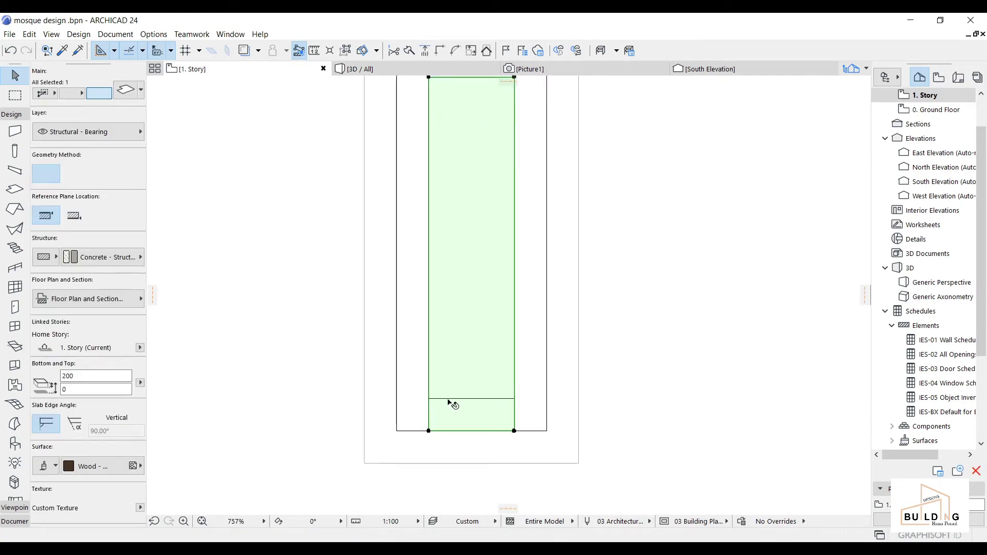
click(420, 408)
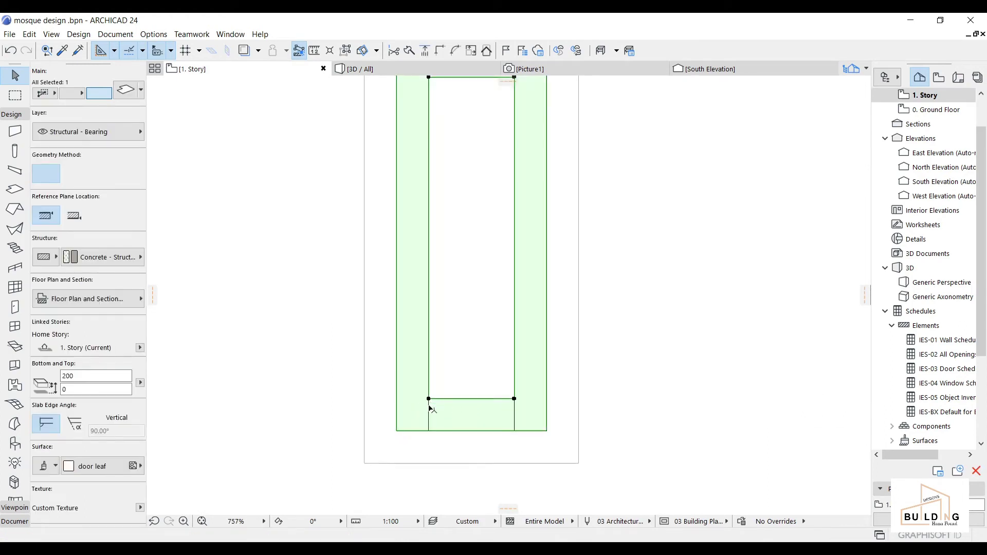
click(429, 400)
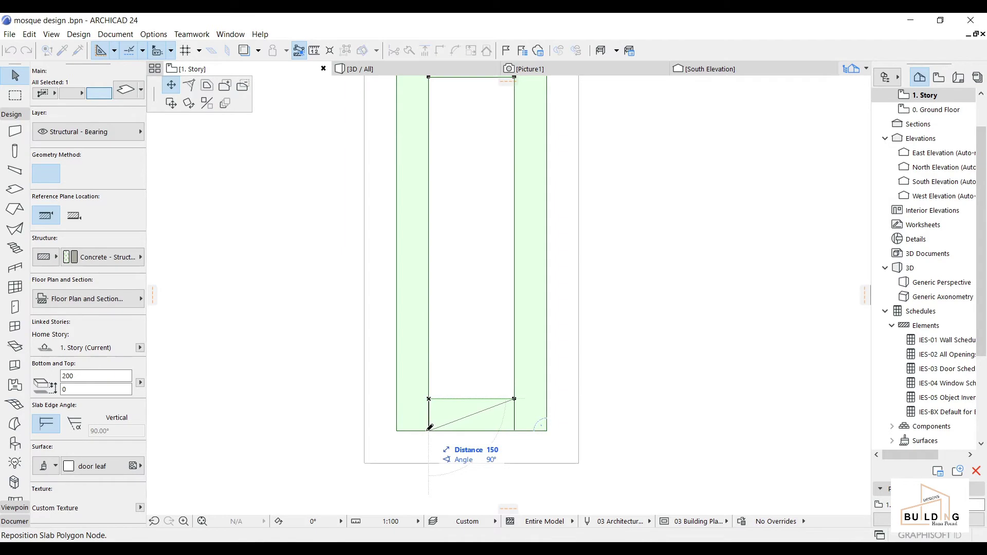
click(429, 431)
click(514, 400)
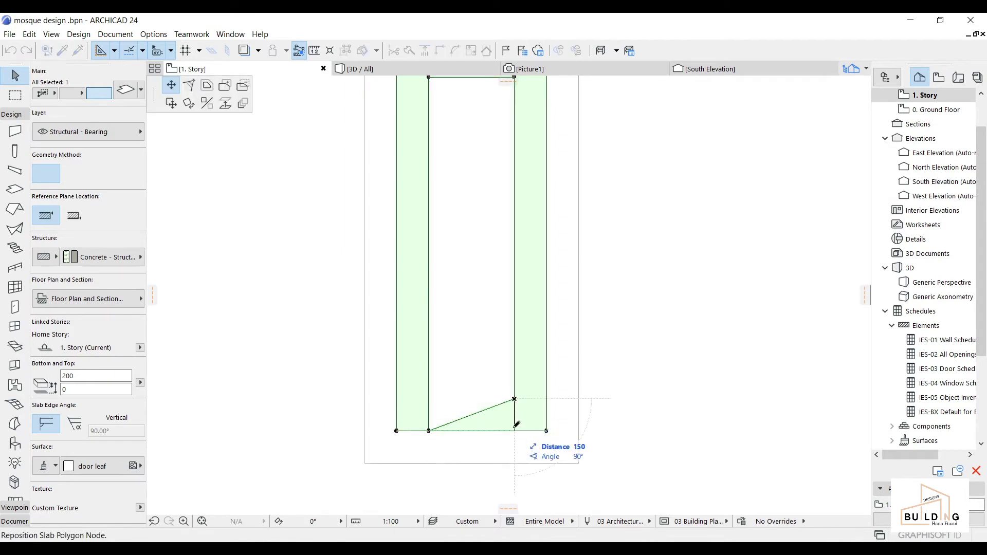
click(515, 431)
key(Escape)
click(406, 69)
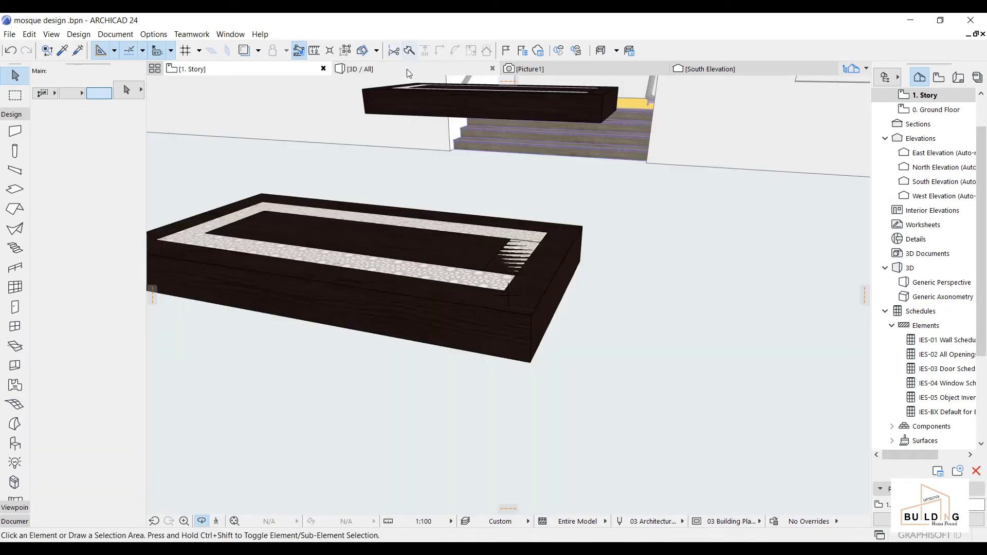
- Orbit and zoom in 3D to check the frame band now open at the bottom, then return to 1. Story
scroll(461, 209, down, 6)
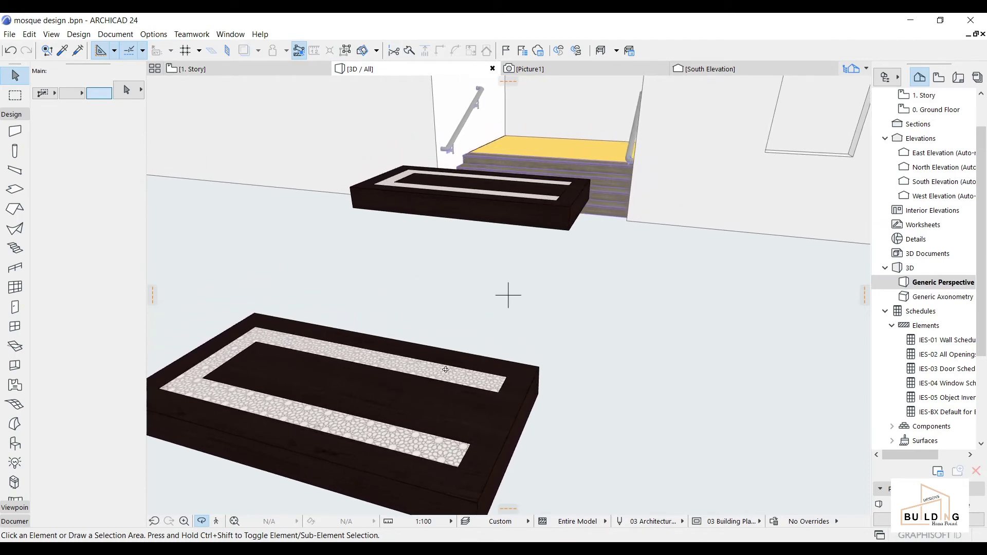
shift+middle_drag(457, 352, 418, 400)
scroll(258, 358, up, 8)
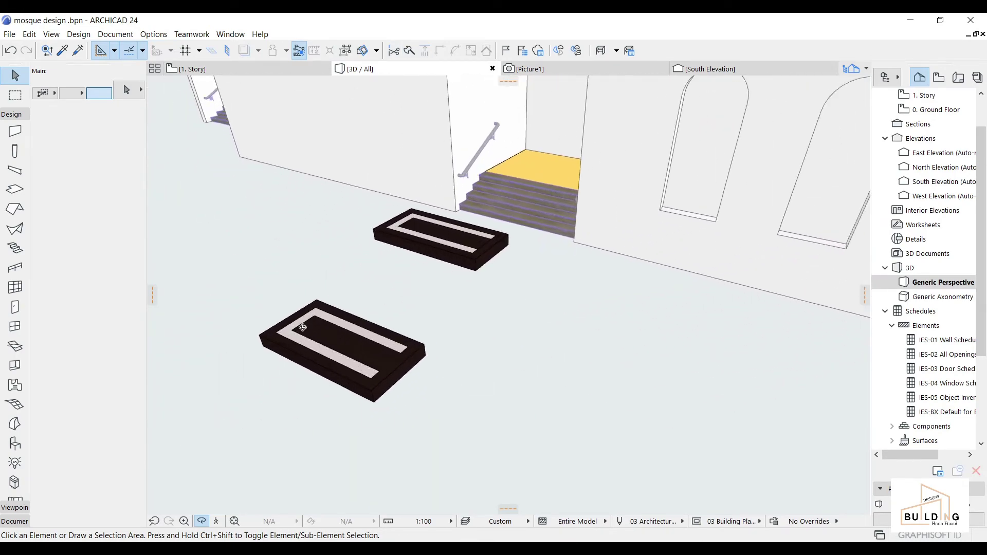
scroll(432, 371, down, 4)
scroll(378, 379, up, 4)
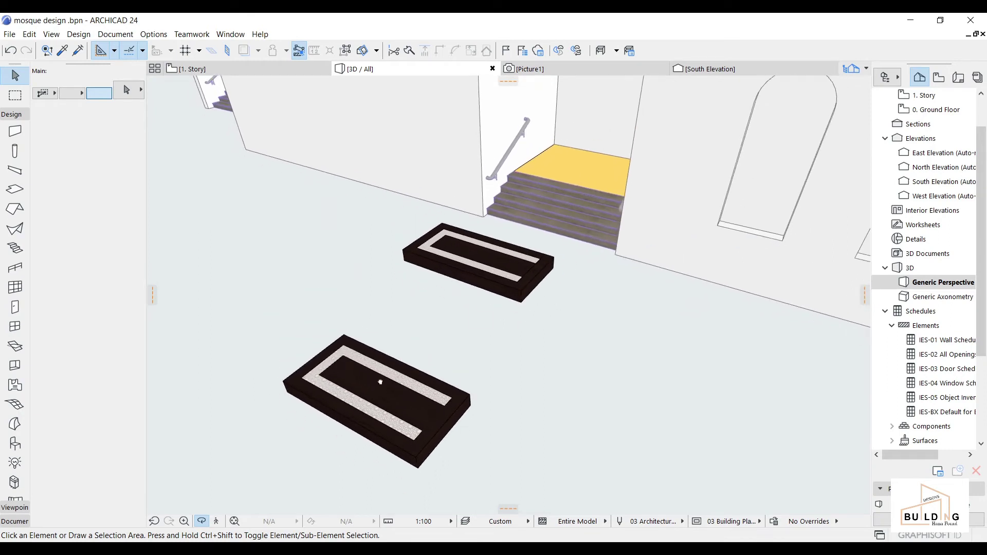
shift+middle_drag(380, 380, 378, 361)
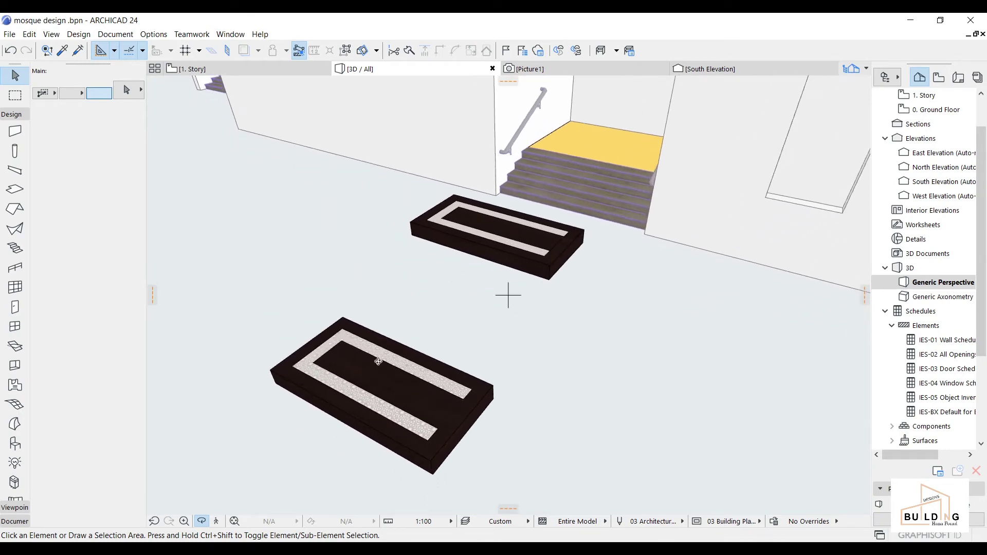
click(283, 69)
scroll(411, 289, down, 2)
scroll(468, 242, down, 1)
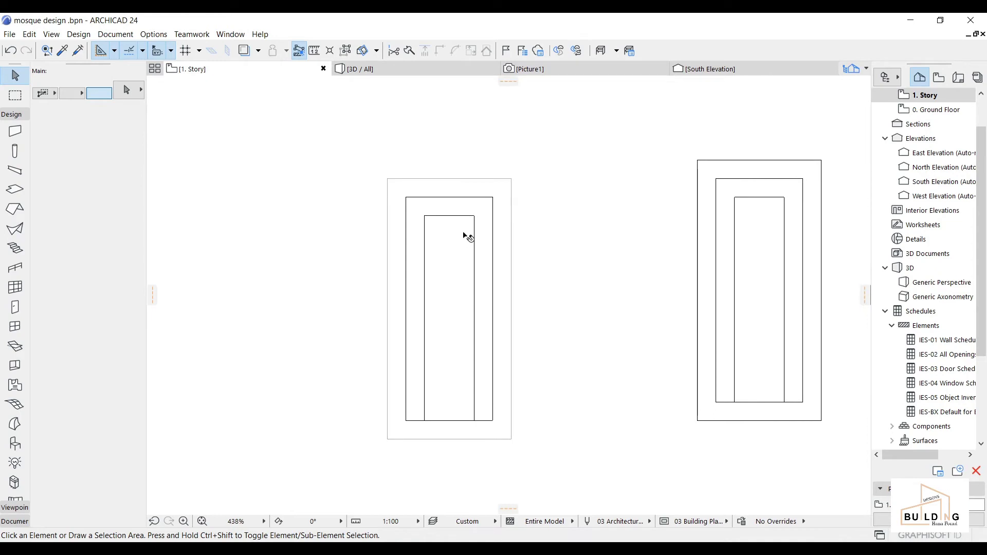
- Move the three nested door slabs 1486 mm to the left with Drag
click(480, 187)
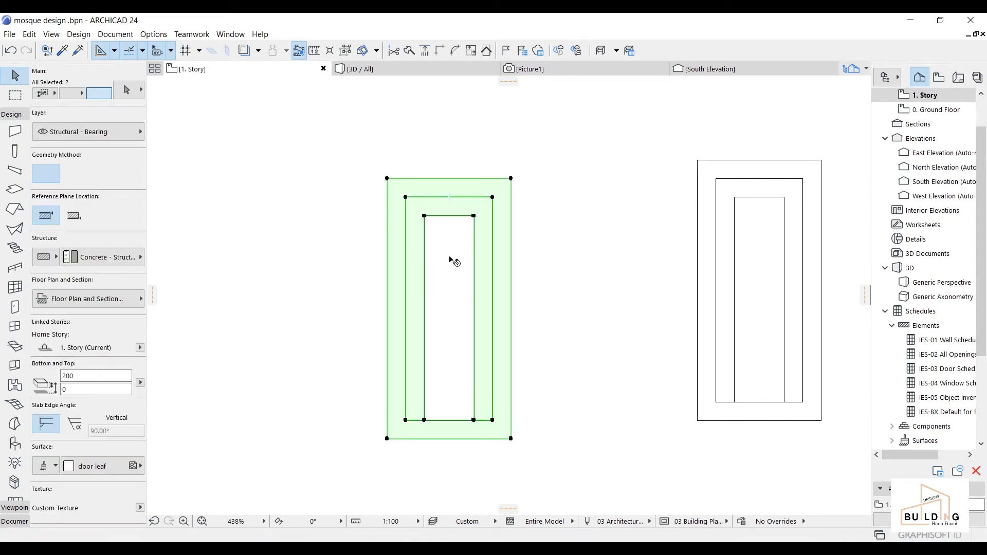
key(ctrl+d)
click(387, 179)
middle_drag(386, 181, 465, 201)
middle_drag(322, 201, 408, 201)
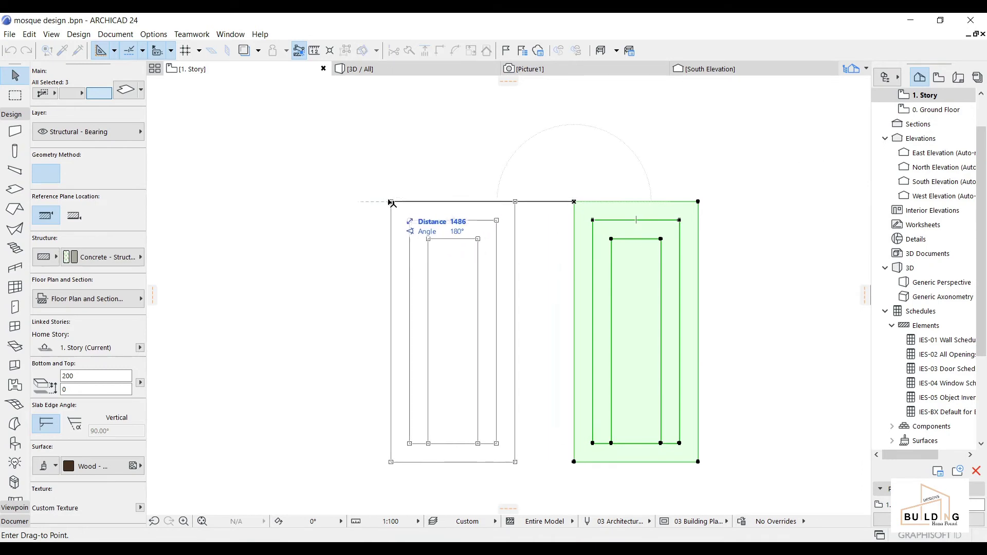
click(391, 204)
key(Escape)
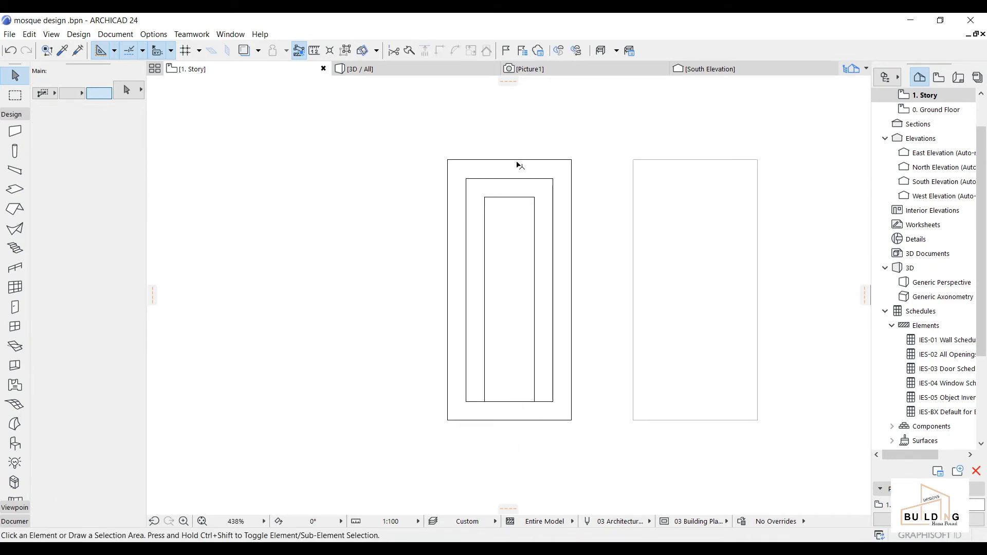
- Select the outer, middle and inner slabs together
click(519, 171)
shift+click(529, 193)
shift+click(520, 238)
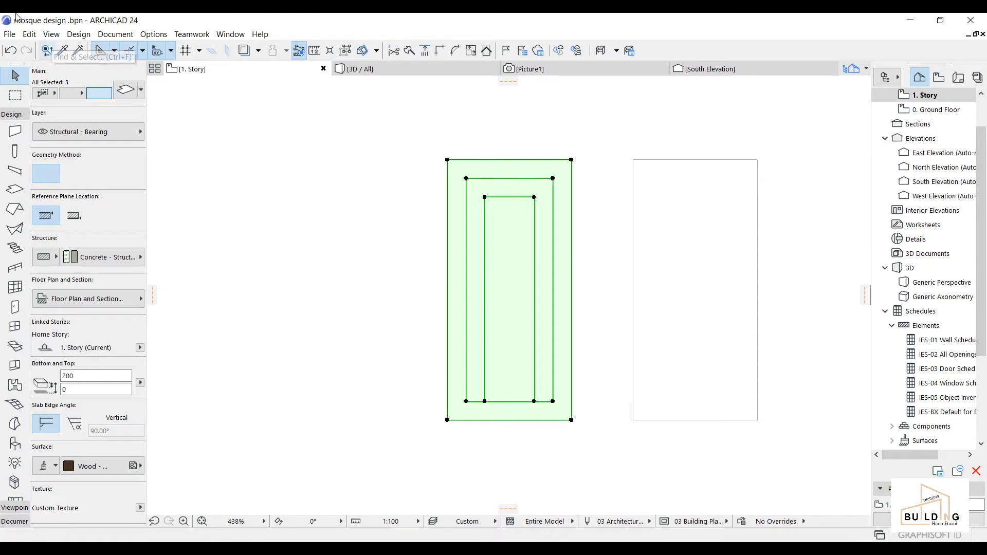
- Save the three selected slabs as the door leaf part 'Door Leaf 2' in the Embedded Library
click(30, 34)
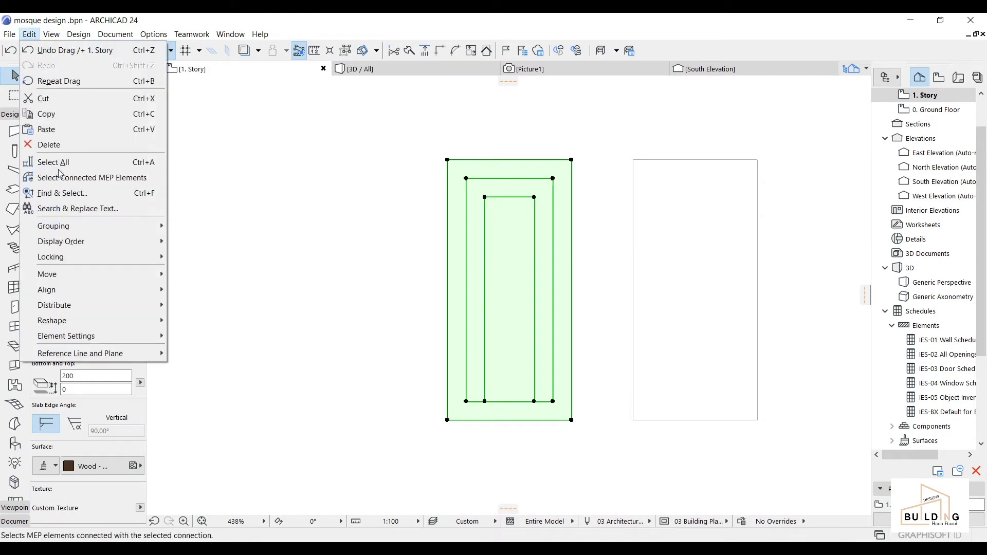
click(30, 34)
click(9, 34)
mouse_move(49, 242)
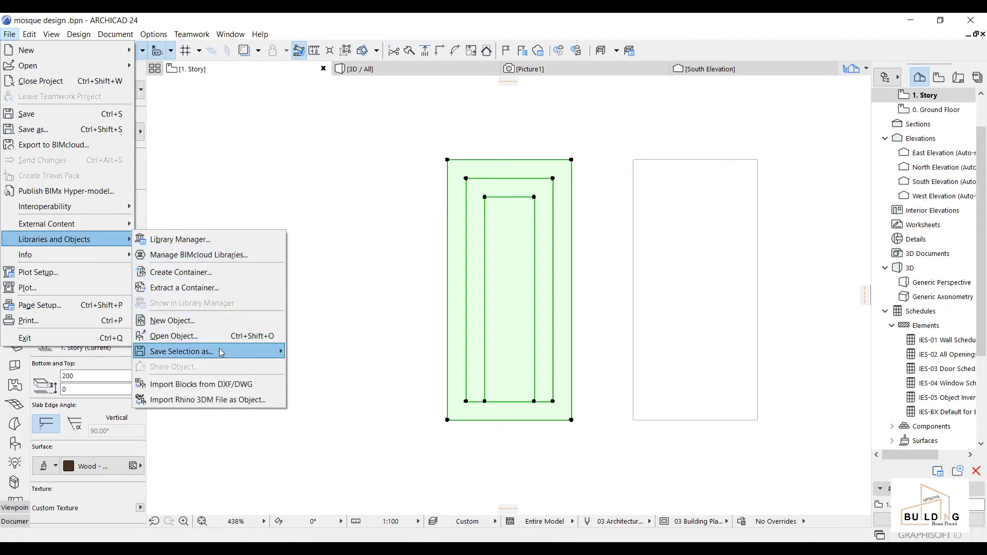
mouse_move(219, 350)
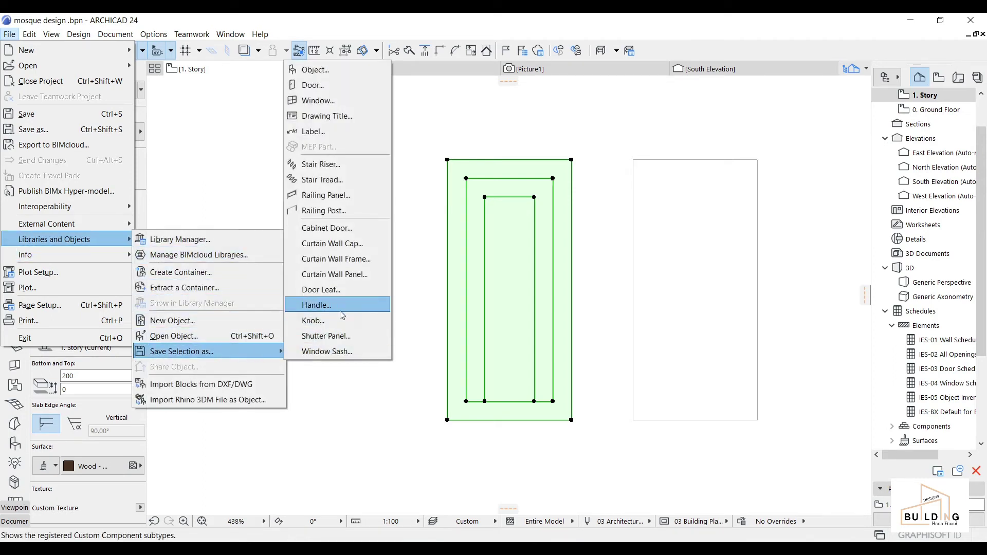
click(347, 289)
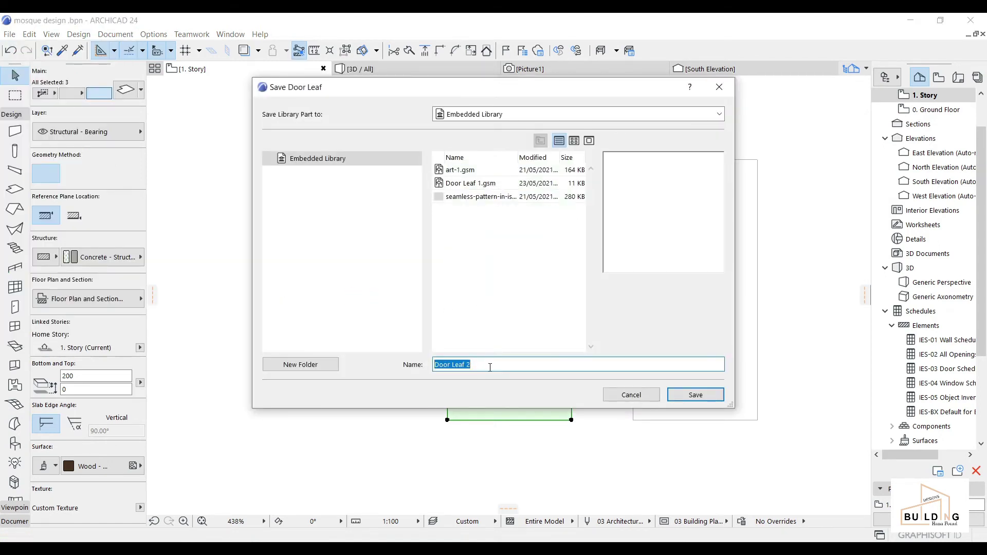
click(712, 395)
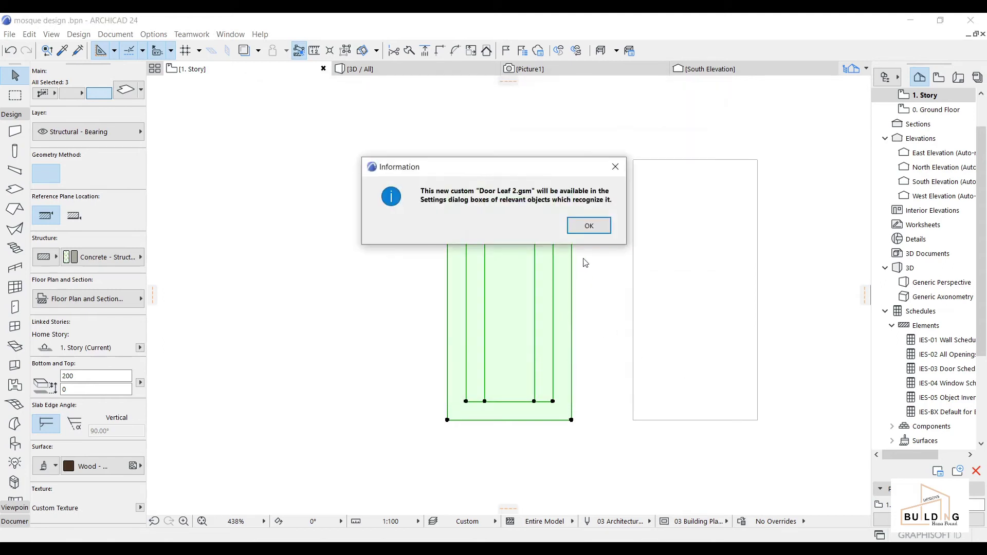
click(590, 226)
scroll(591, 257, down, 3)
scroll(562, 274, up, 2)
- Deselect the slabs and choose the Door 24 hinged door in the Door Default Settings
middle_drag(562, 274, 489, 295)
key(Escape)
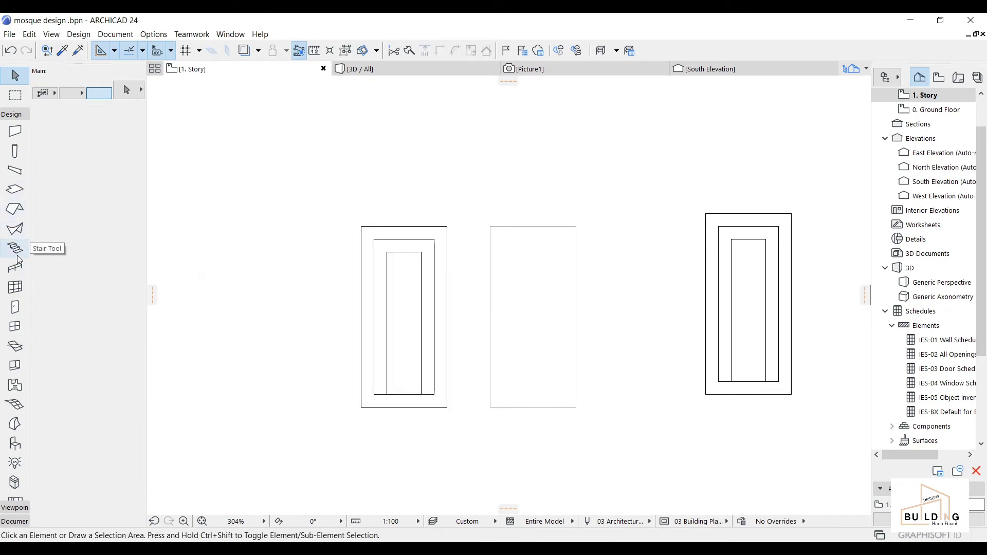
click(15, 308)
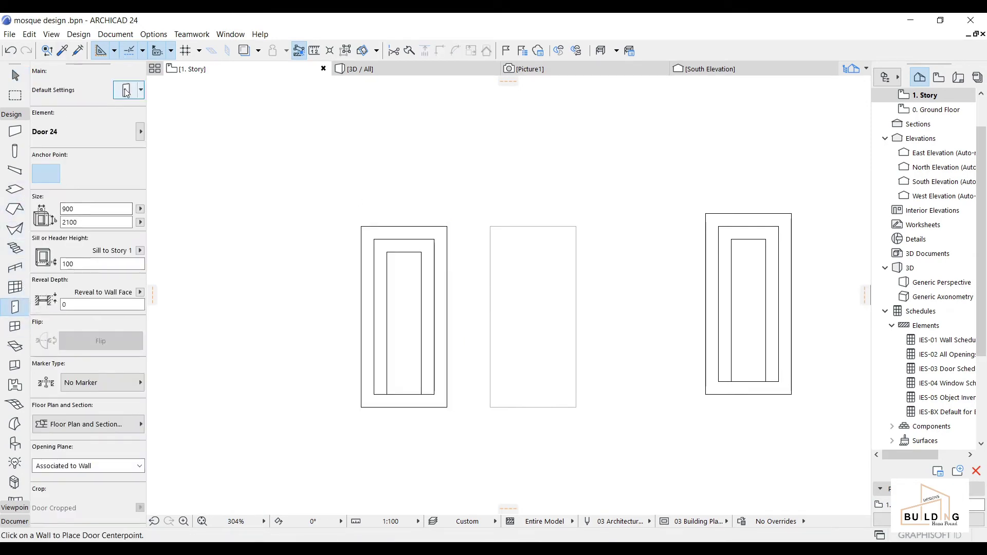
key(ctrl+t)
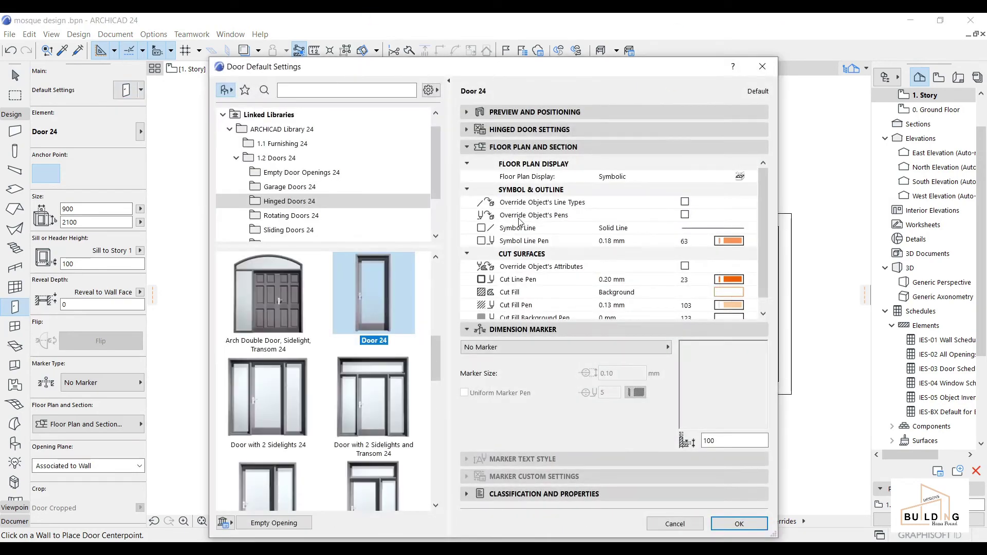
click(363, 383)
click(373, 304)
- Set the door leaf style to Custom Door Leaf and the handle to Fix Handle 2
click(585, 112)
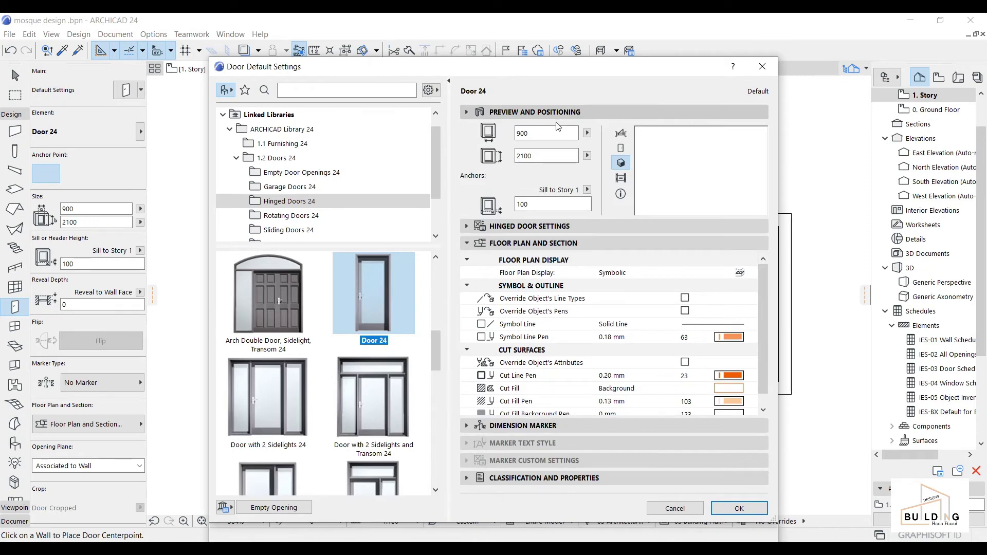
click(514, 260)
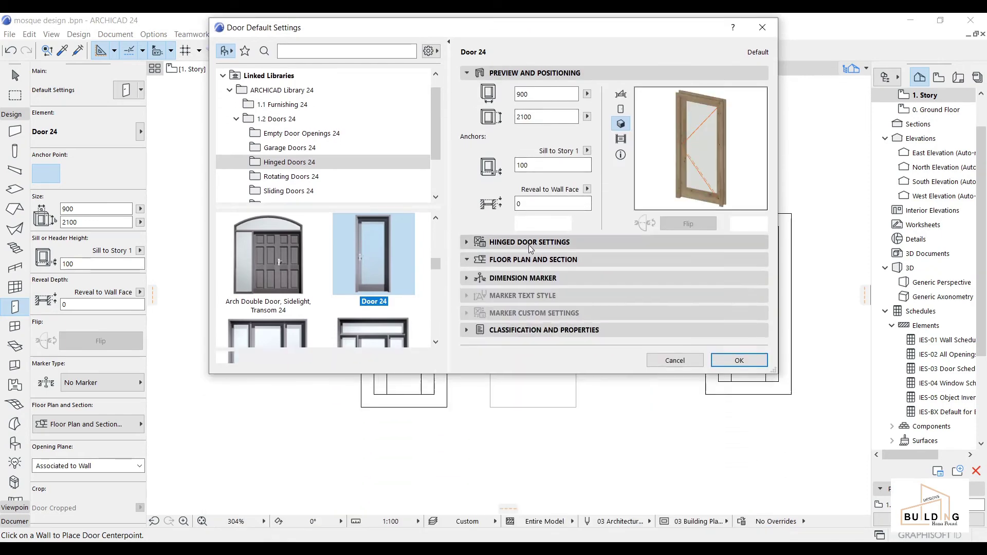
click(535, 72)
click(530, 90)
click(548, 186)
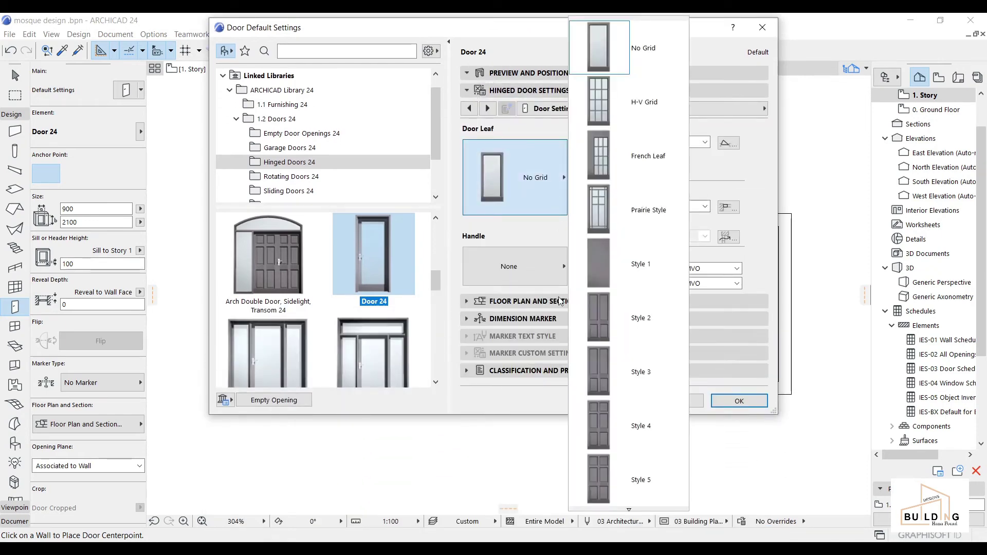
mouse_move(629, 510)
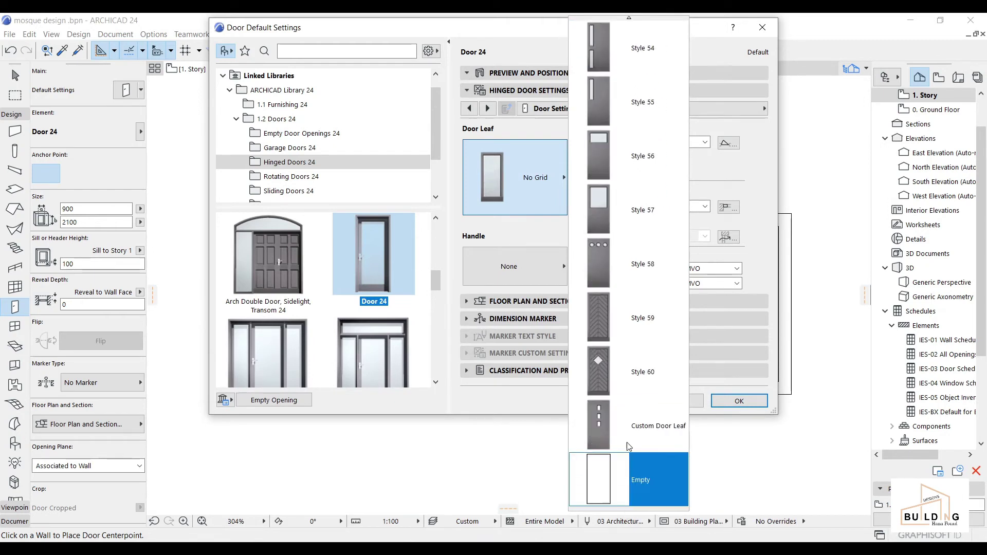
click(633, 447)
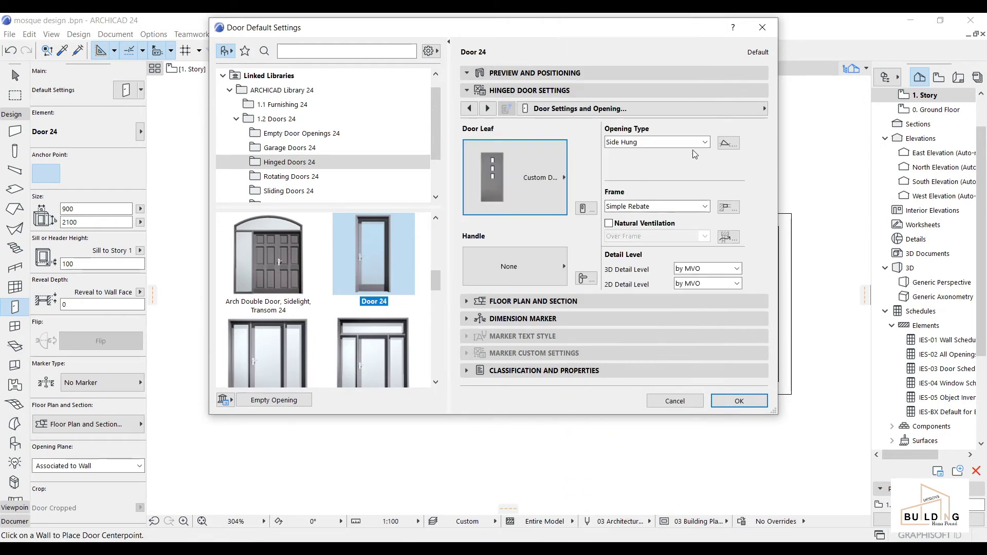
click(562, 255)
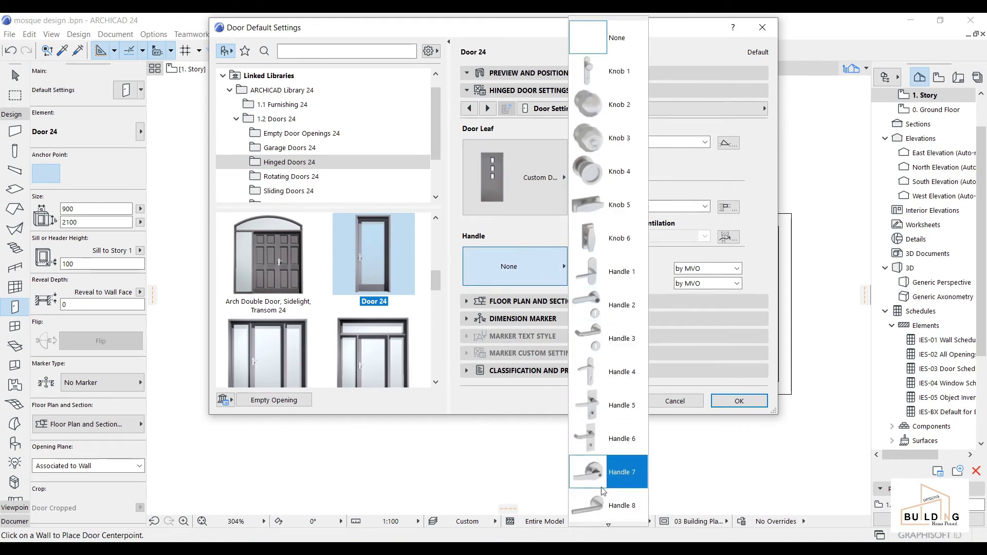
mouse_move(609, 524)
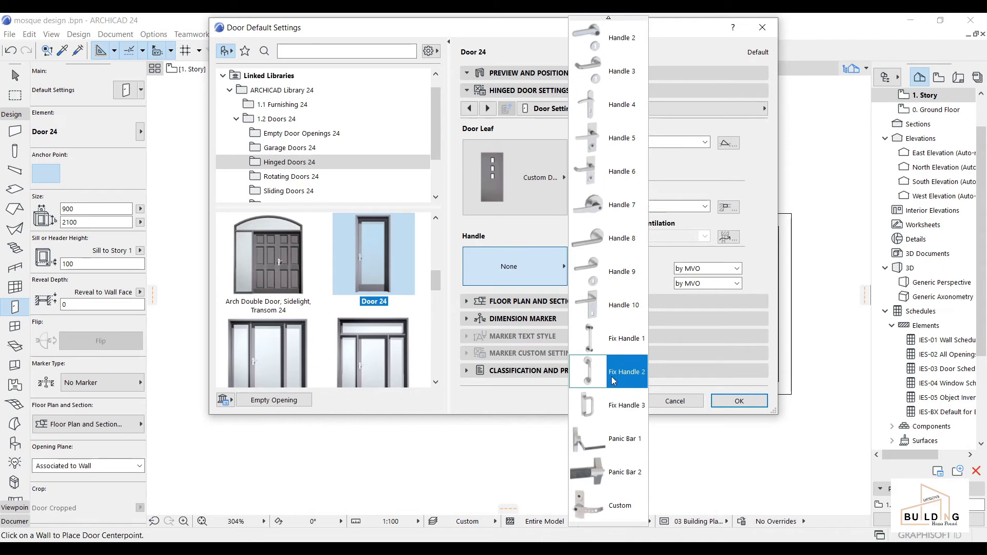
click(613, 378)
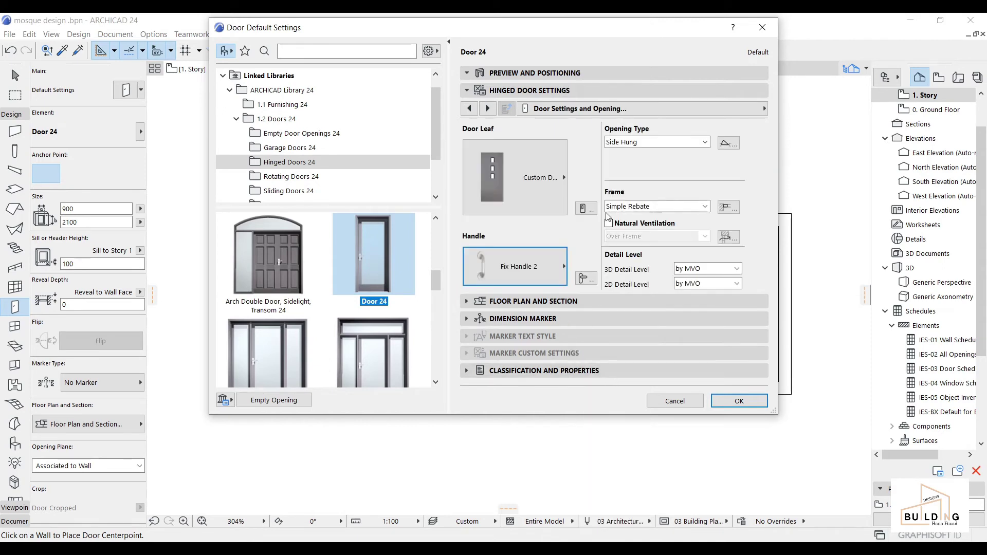
- On the Door Leaf Type page, select Door Leaf 2 as the custom door leaf, replacing Door Leaf 1
click(693, 110)
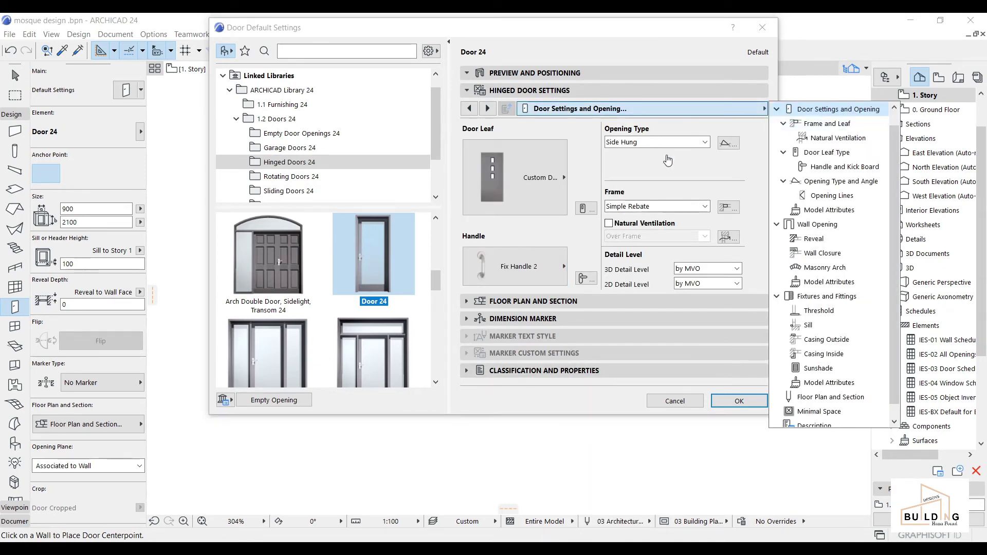
click(825, 152)
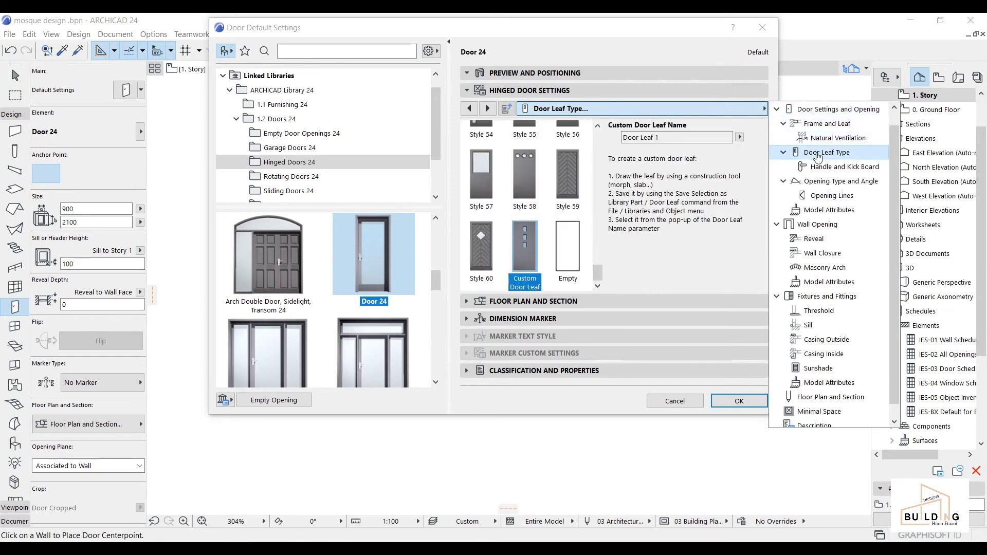
click(699, 163)
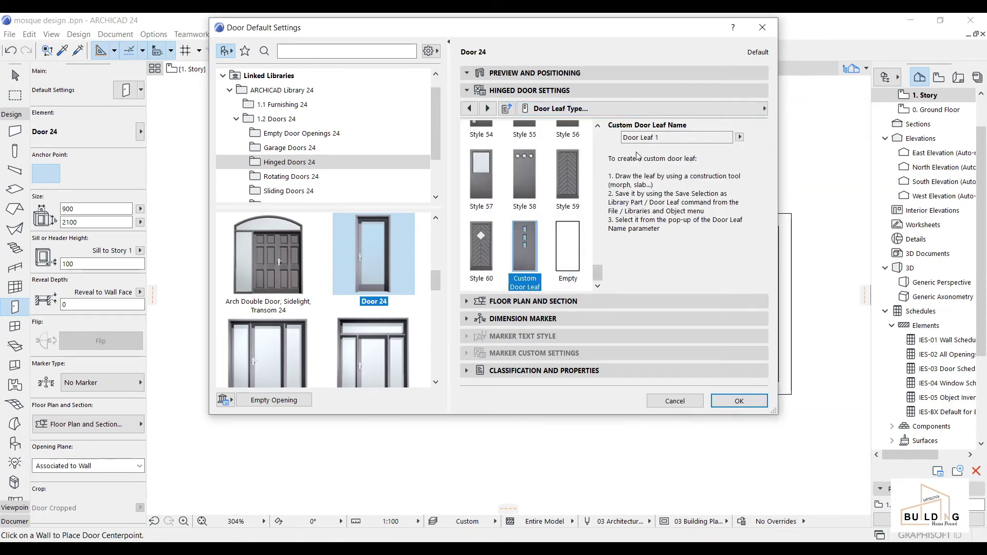
click(739, 137)
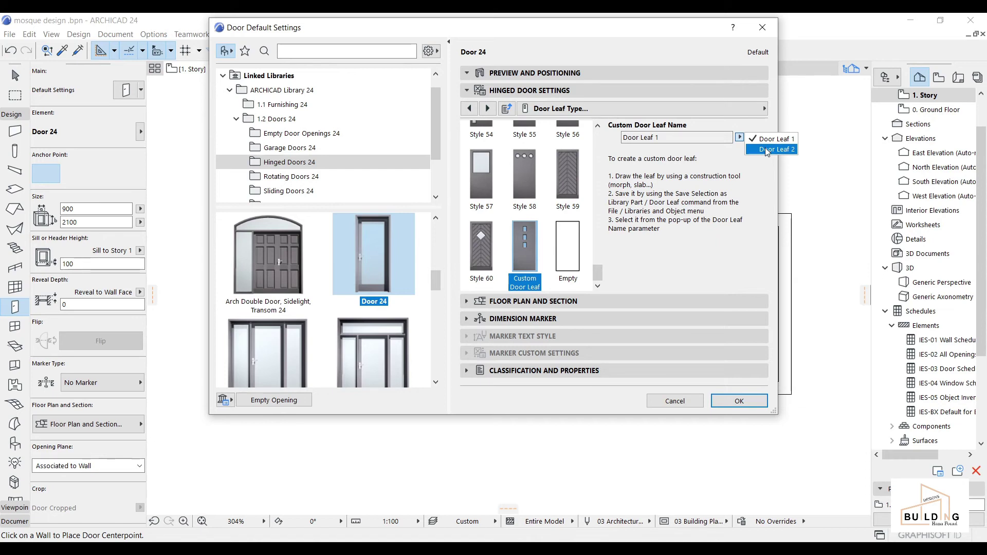
key(Escape)
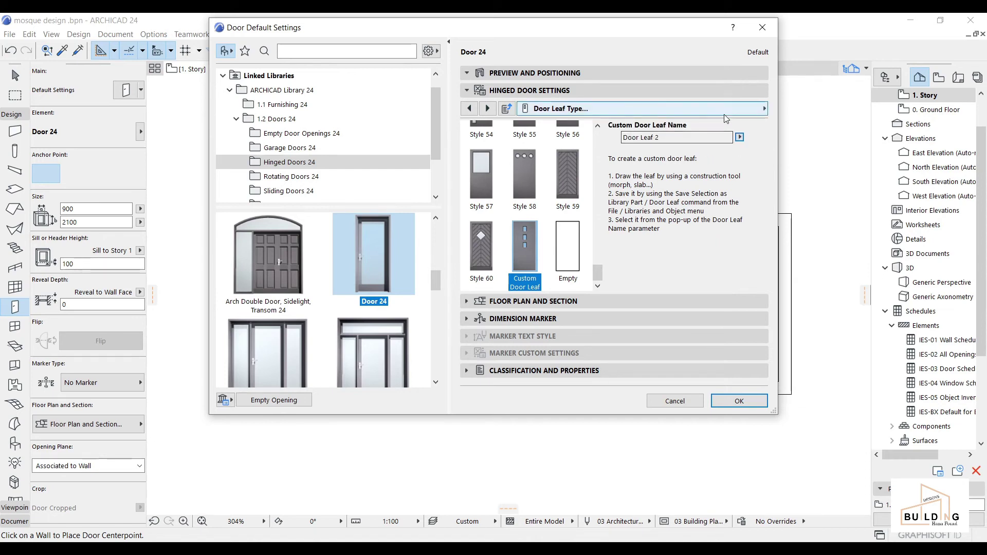
click(709, 109)
click(846, 183)
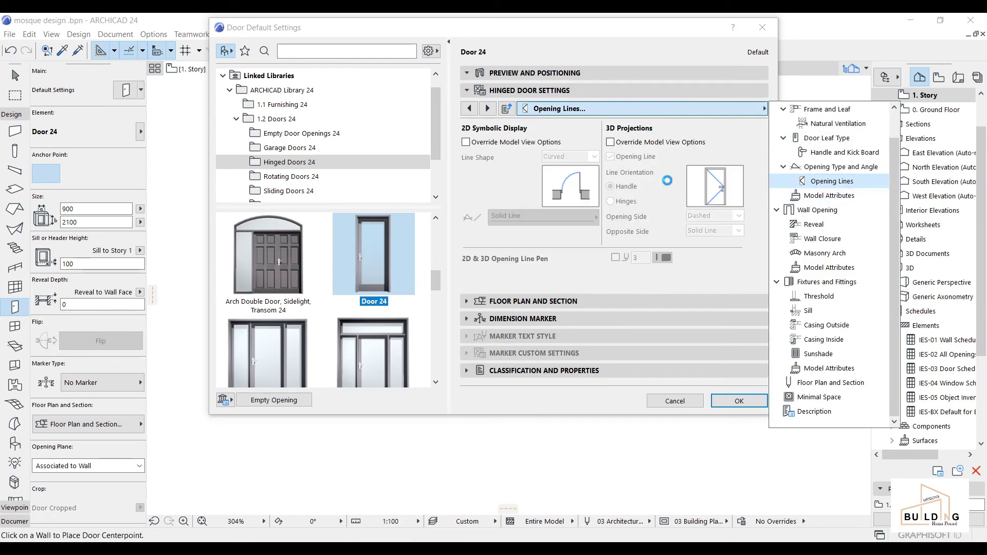
- Override the 2D and 3D model view options and turn off the 3D opening line
click(524, 142)
click(610, 142)
click(612, 157)
- Give the outer and inner frame and leaf Wood - Wenge 24 surfaces and a black frame pen
click(715, 109)
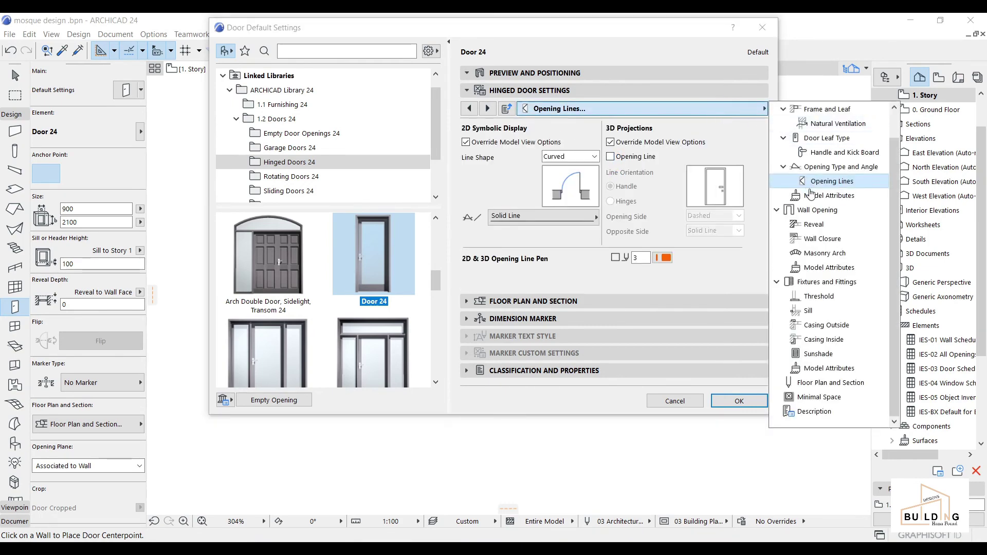
click(811, 196)
click(738, 178)
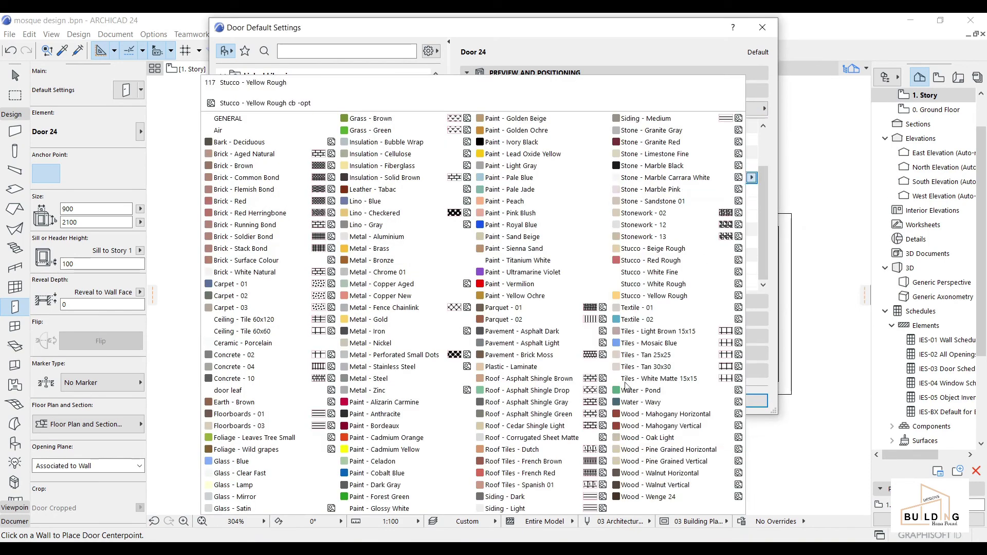
click(650, 498)
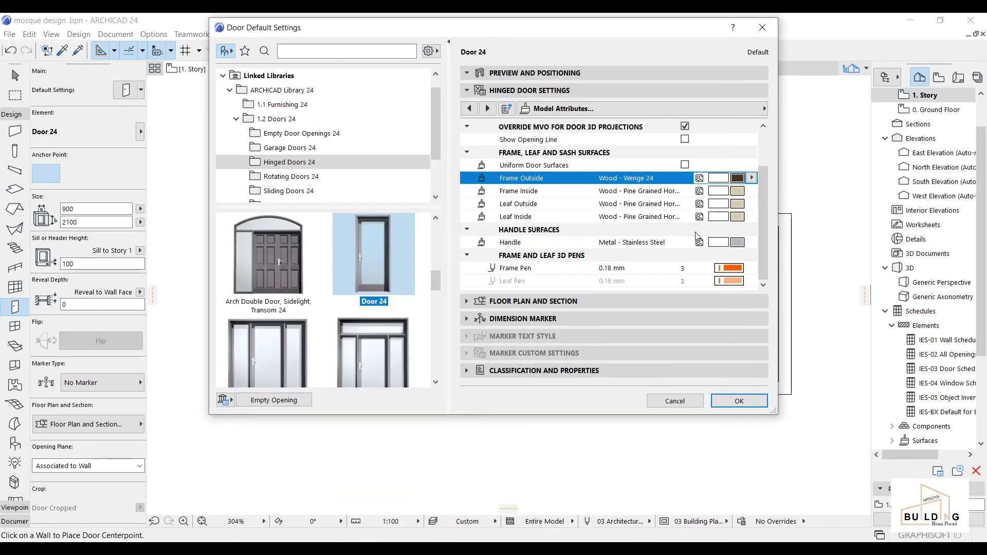
click(738, 190)
click(674, 498)
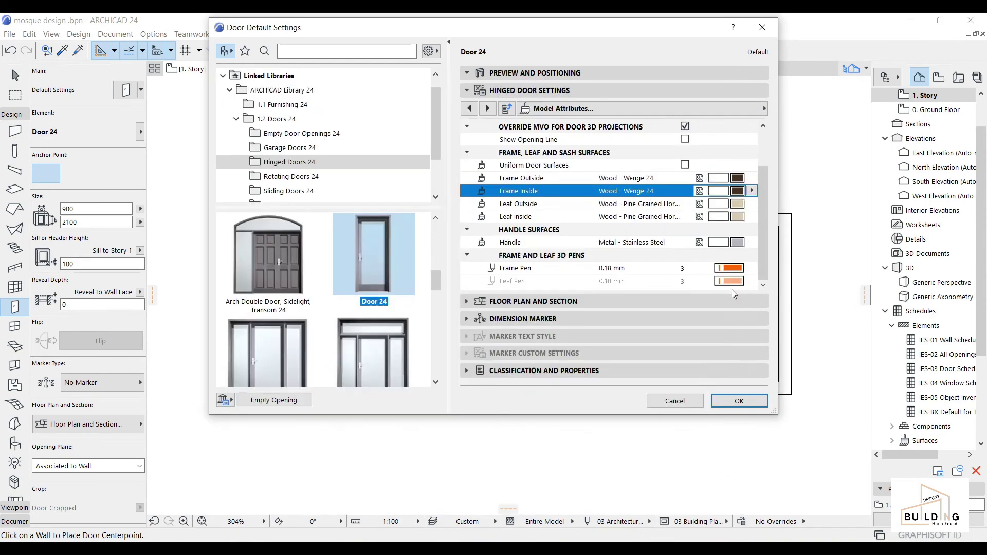
click(739, 202)
click(644, 498)
click(739, 215)
click(637, 497)
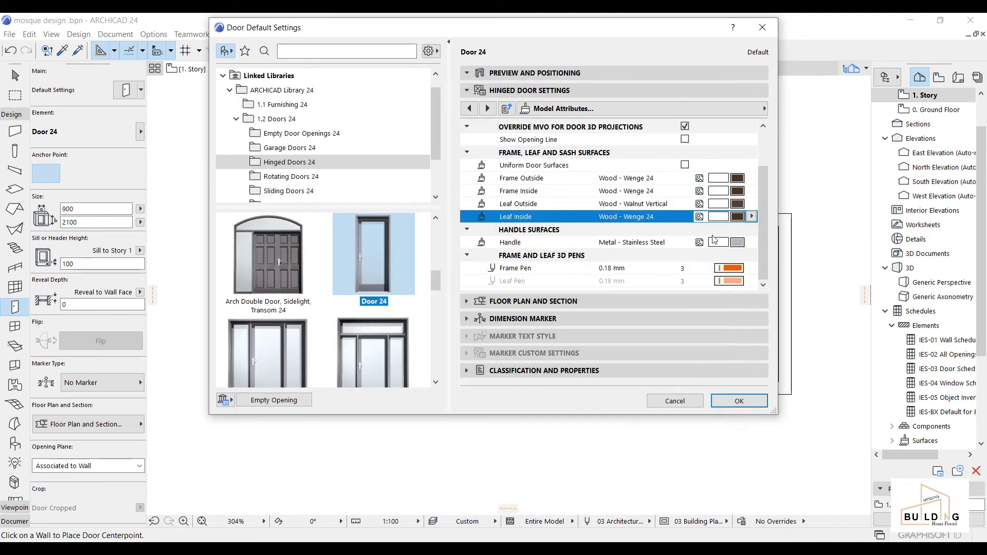
click(734, 273)
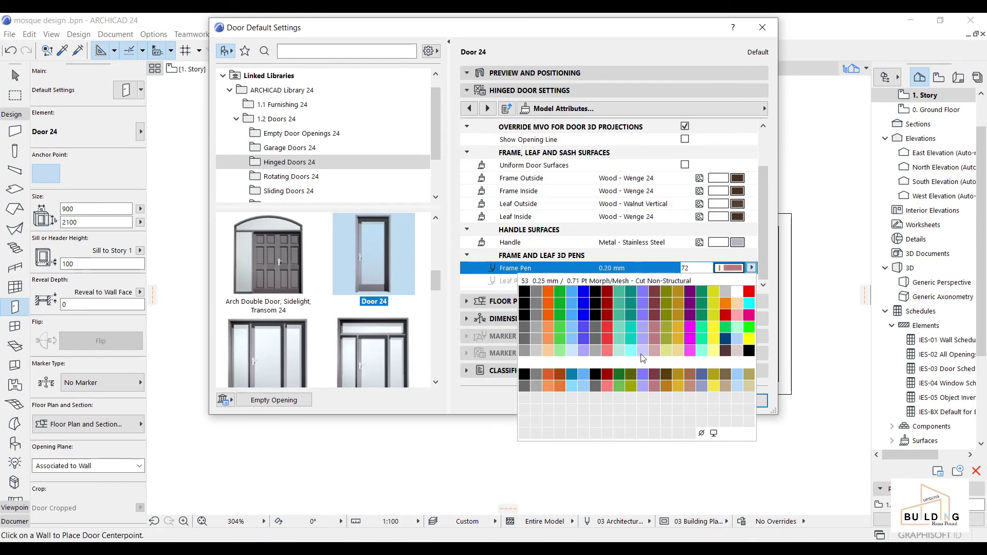
click(523, 292)
- Set the outer casing surface to Wood - Wenge 24 and accept the door settings
click(718, 110)
click(709, 71)
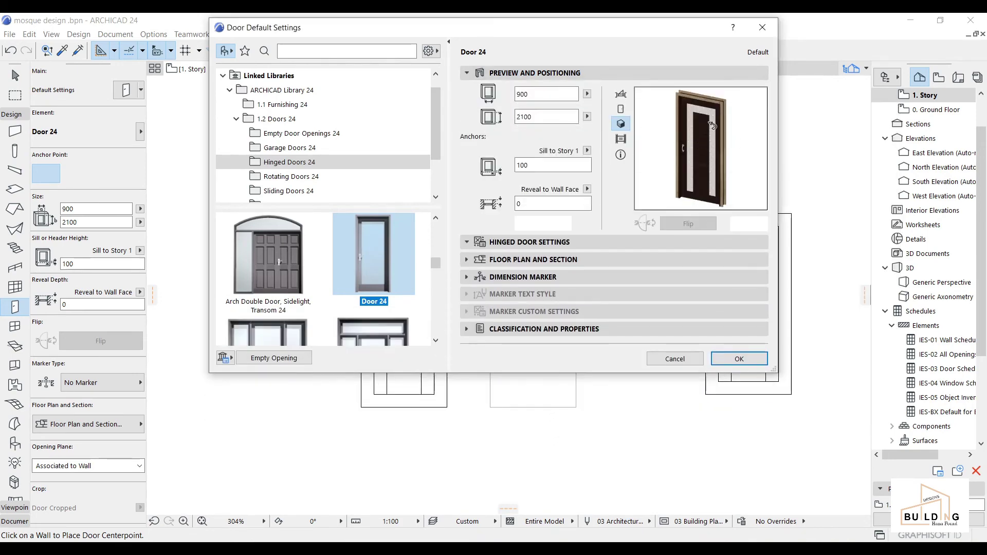
click(643, 242)
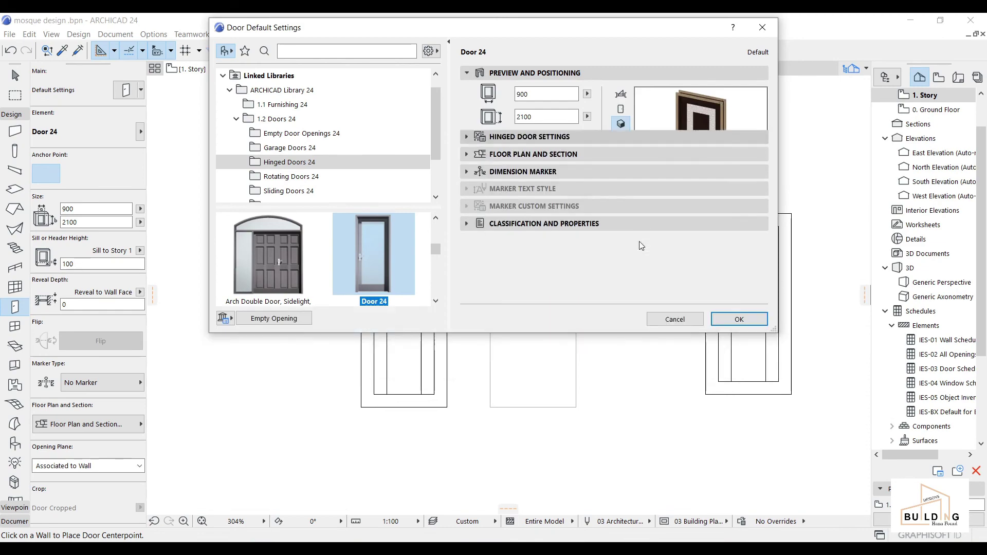
click(736, 108)
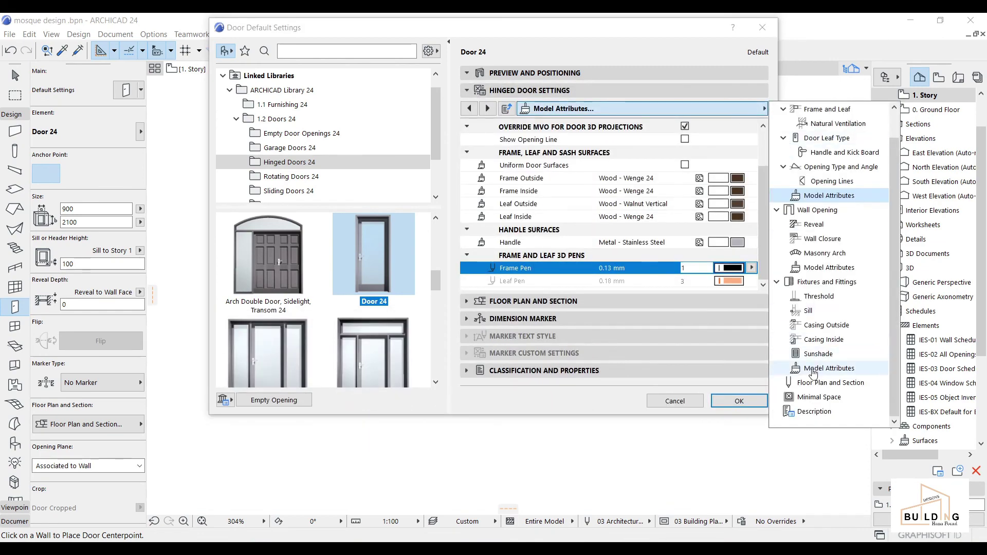
click(813, 371)
click(739, 156)
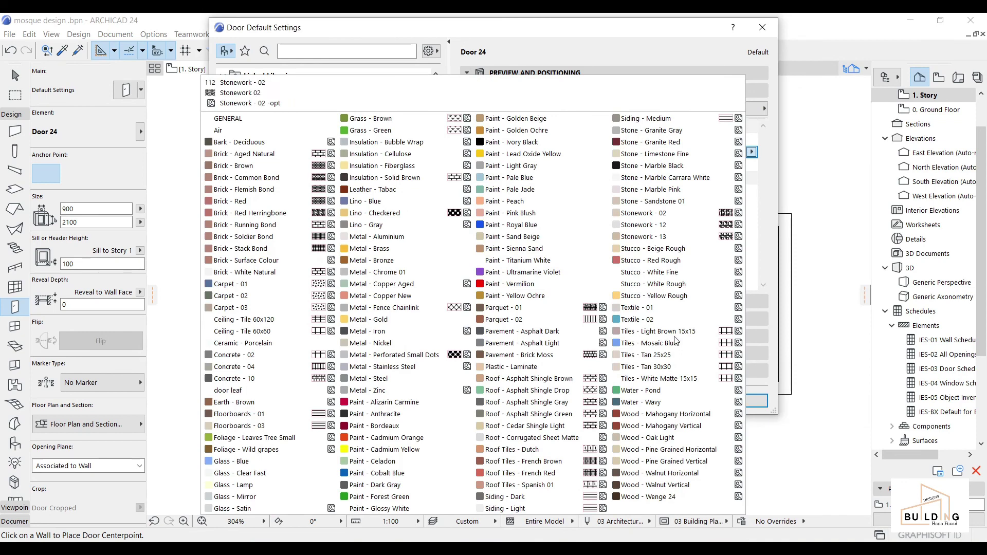
click(667, 497)
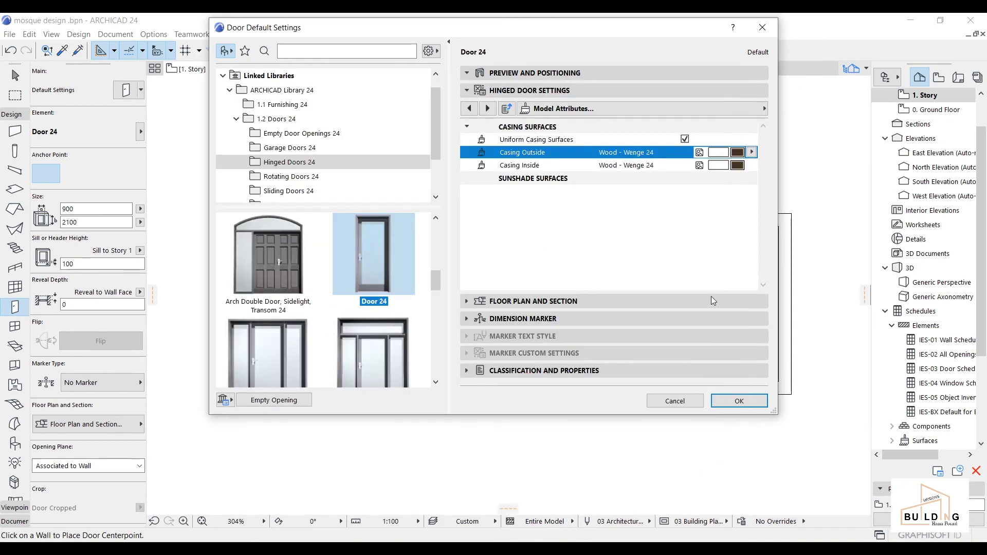
click(739, 401)
scroll(717, 269, down, 2)
- Place the door in the entrance wall, opening into the room
middle_drag(717, 269, 582, 267)
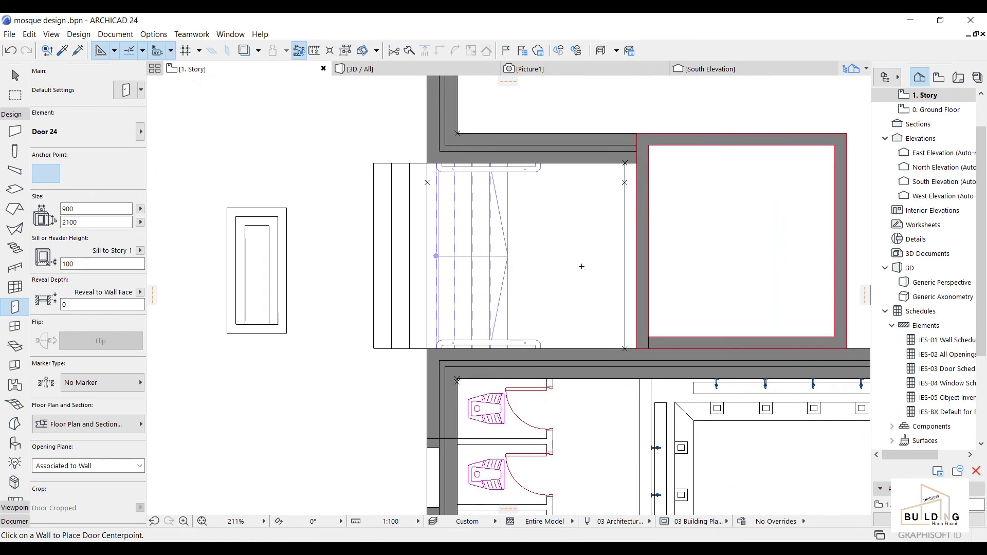
click(642, 235)
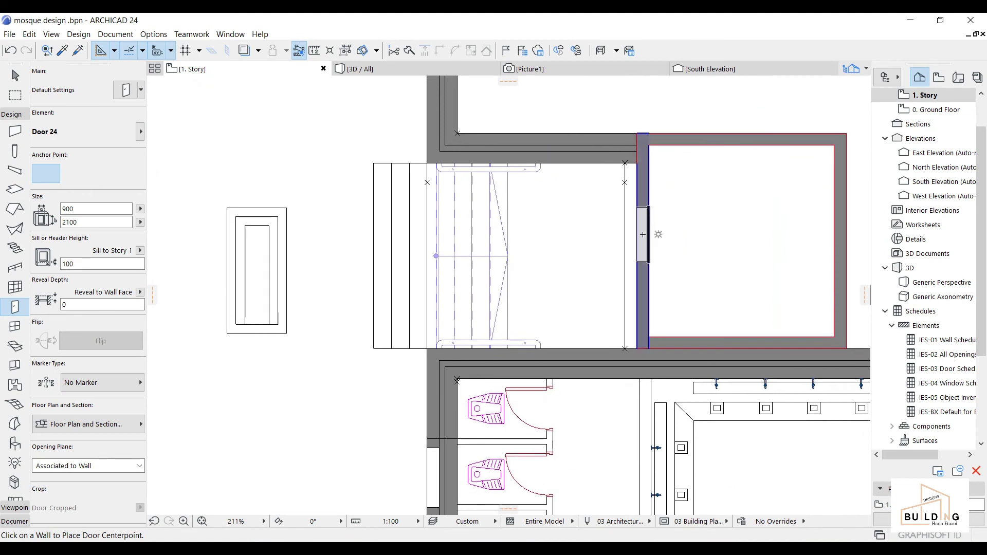
click(670, 208)
- Select the new door and set its sill height to 0
key(Escape)
click(683, 232)
click(629, 220)
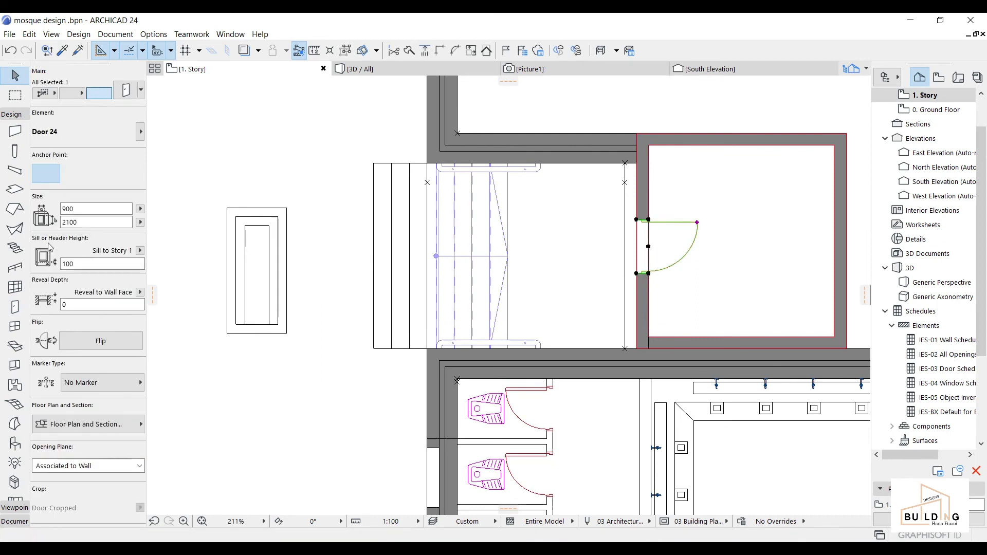
text(0)
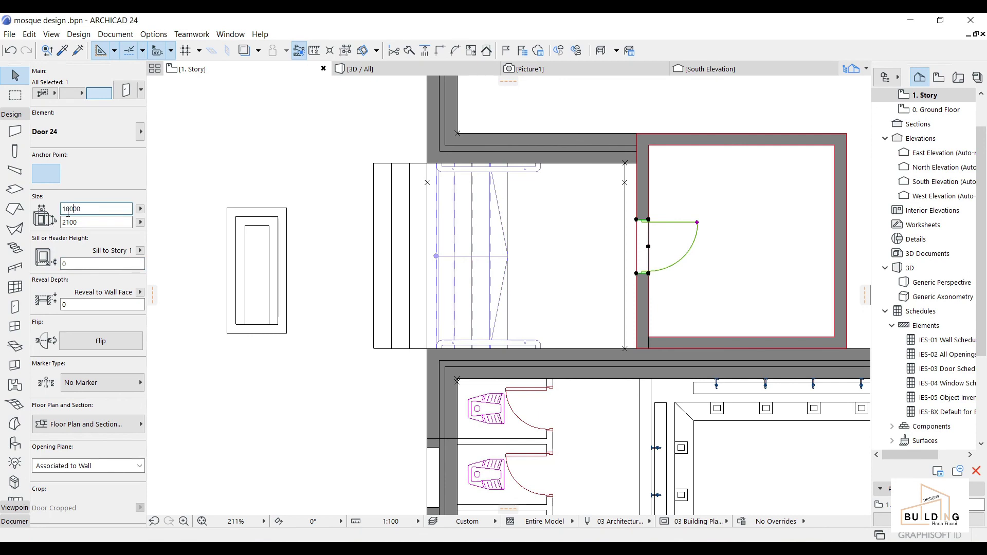
key(Return)
click(279, 438)
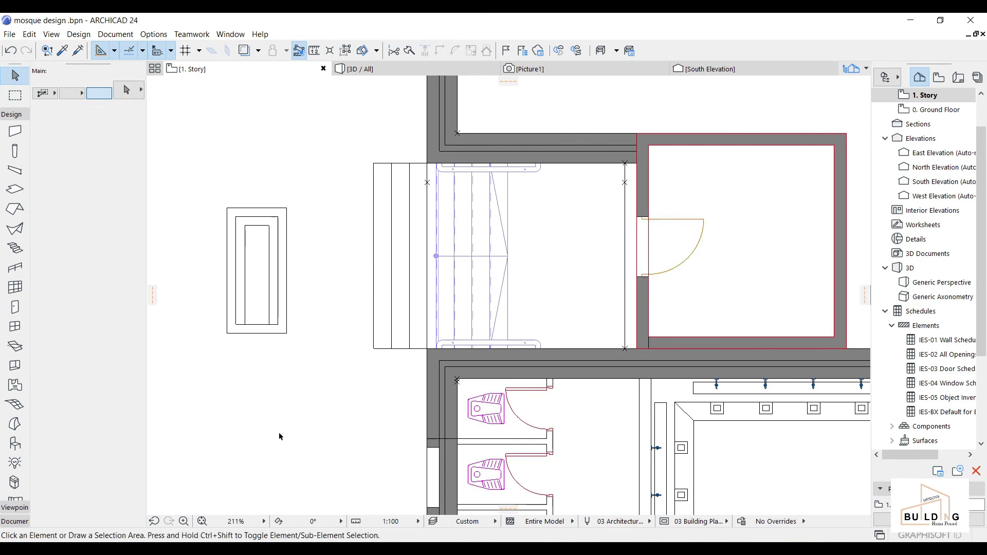
- Switch to the 3D view to see the door's dark wood leaf
click(360, 69)
scroll(583, 220, up, 5)
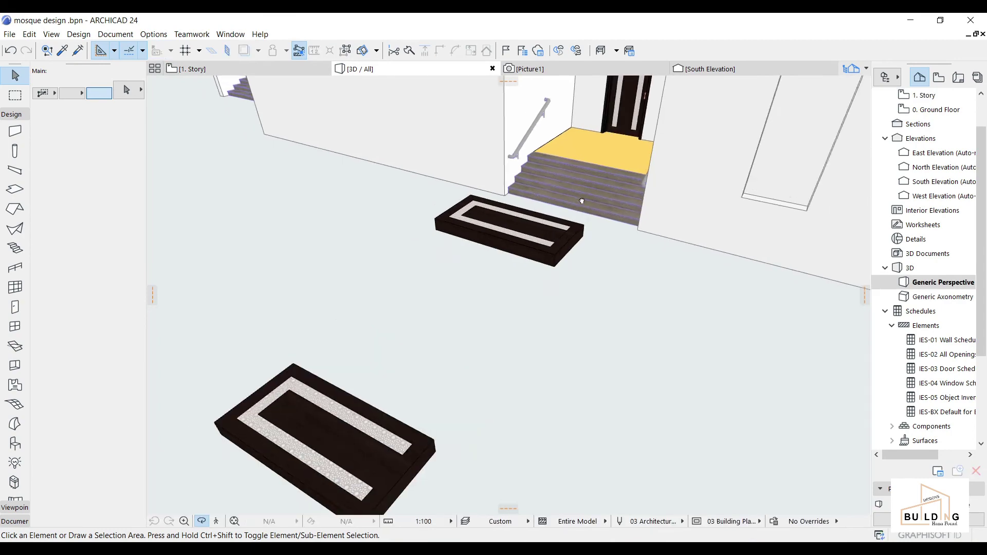
scroll(582, 221, up, 6)
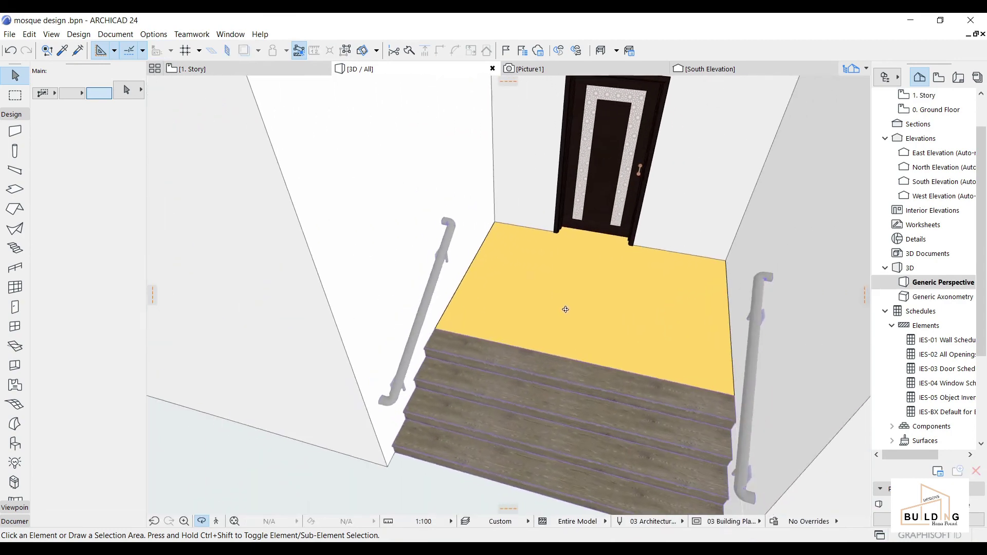